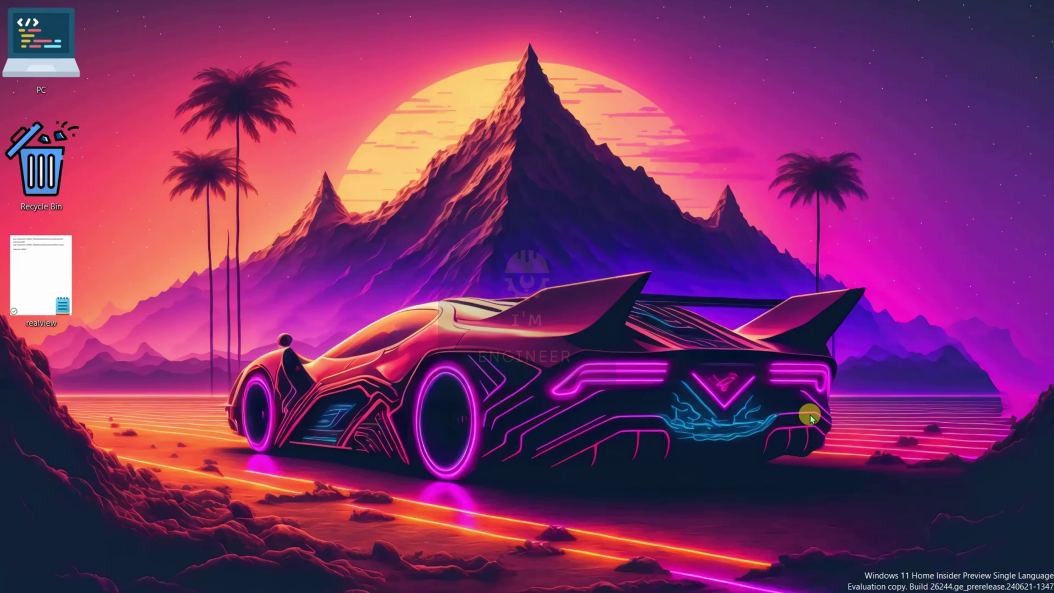
Open Device Manager from the Control Panel and expand the Display adaptors category.
mouse_move(564, 590)
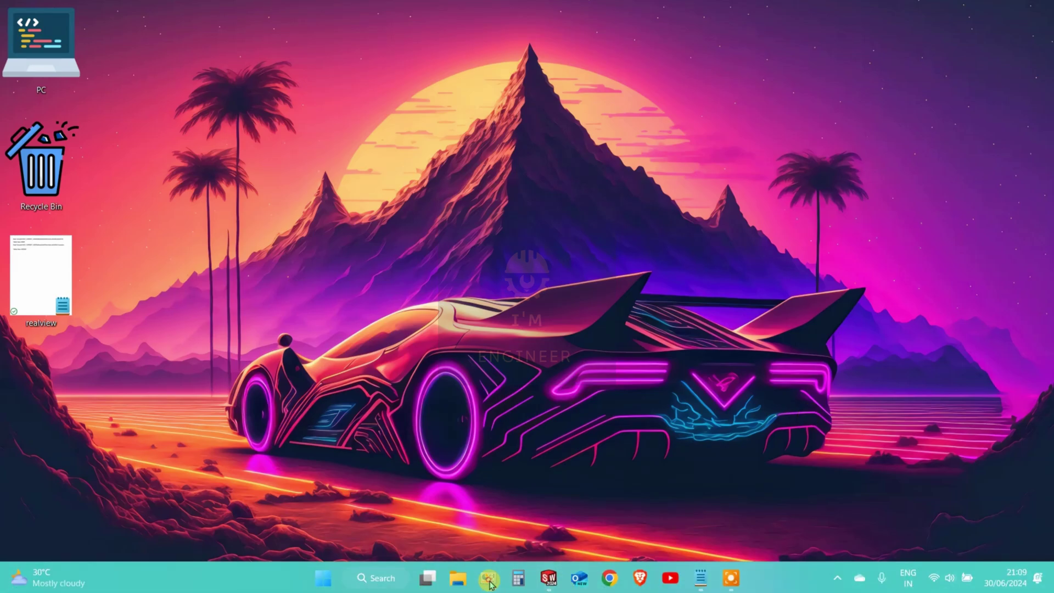
click(490, 580)
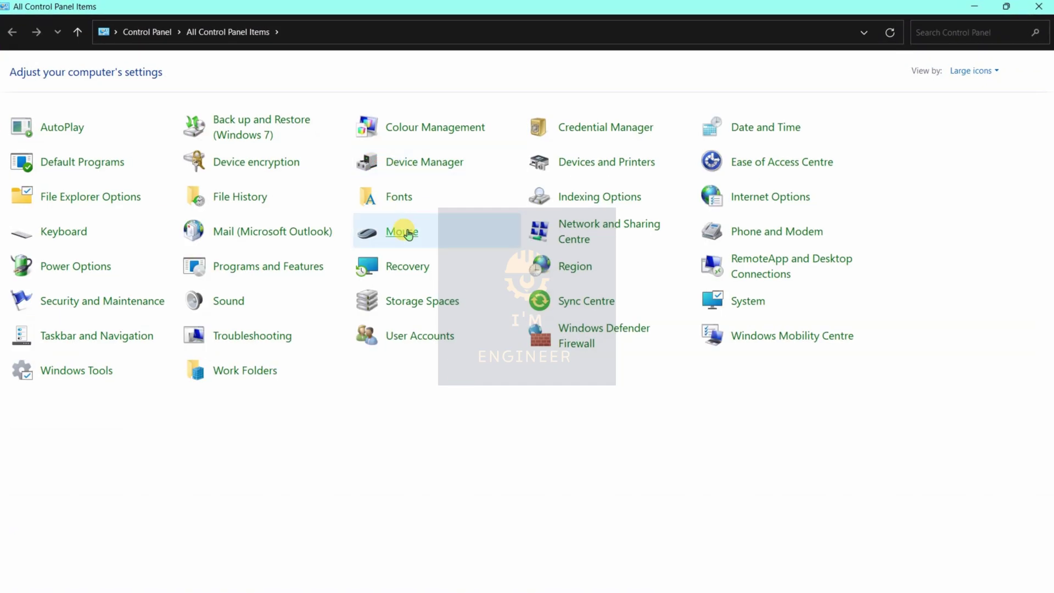
click(438, 168)
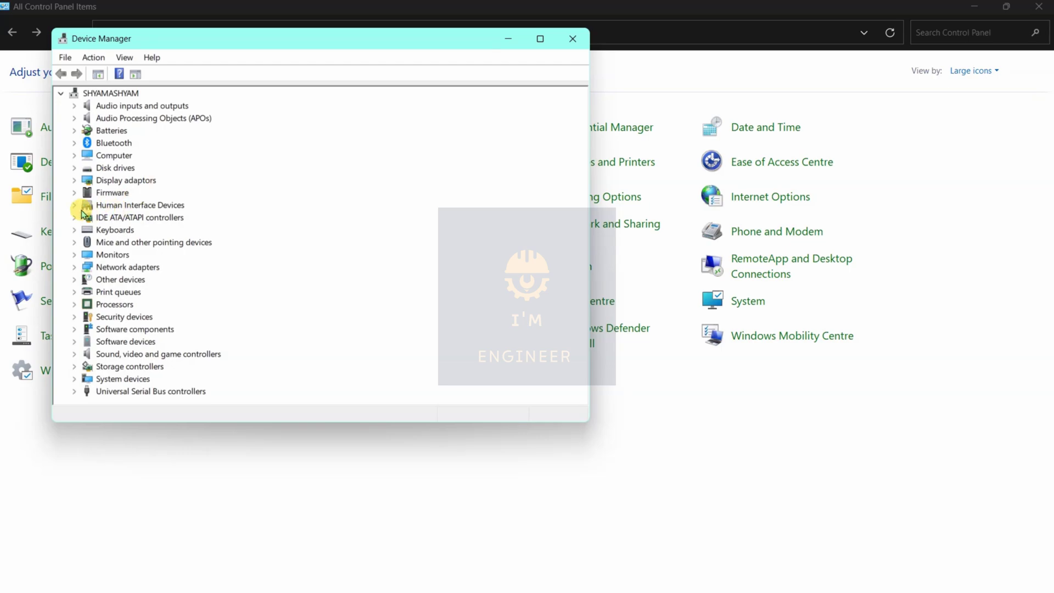
click(75, 182)
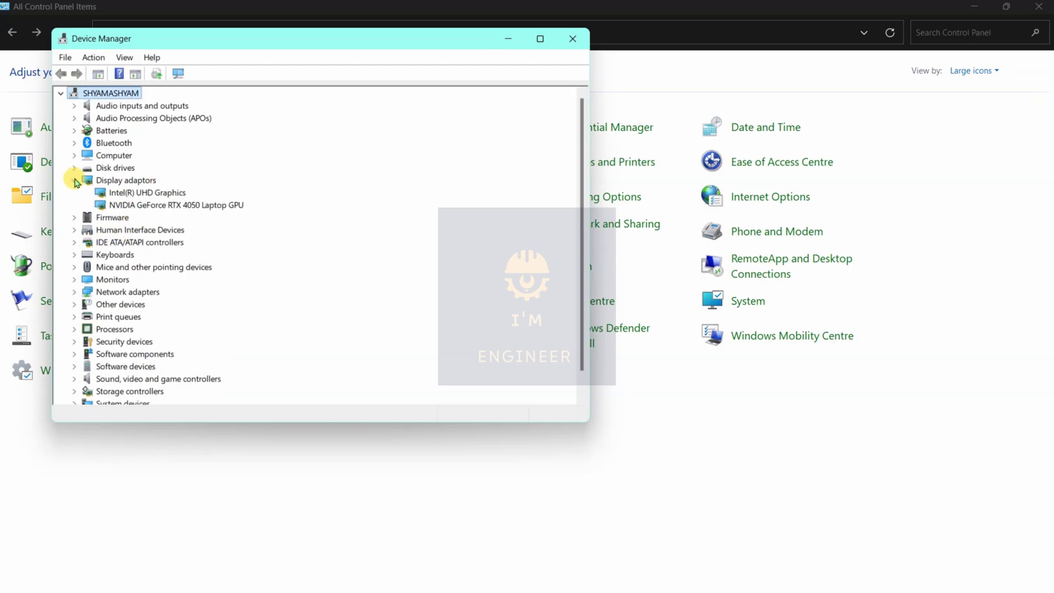
Search automatically for an updated NVIDIA GeForce RTX 4050 Laptop GPU driver and close Device Manager and Control Panel.
right_click(134, 211)
click(153, 217)
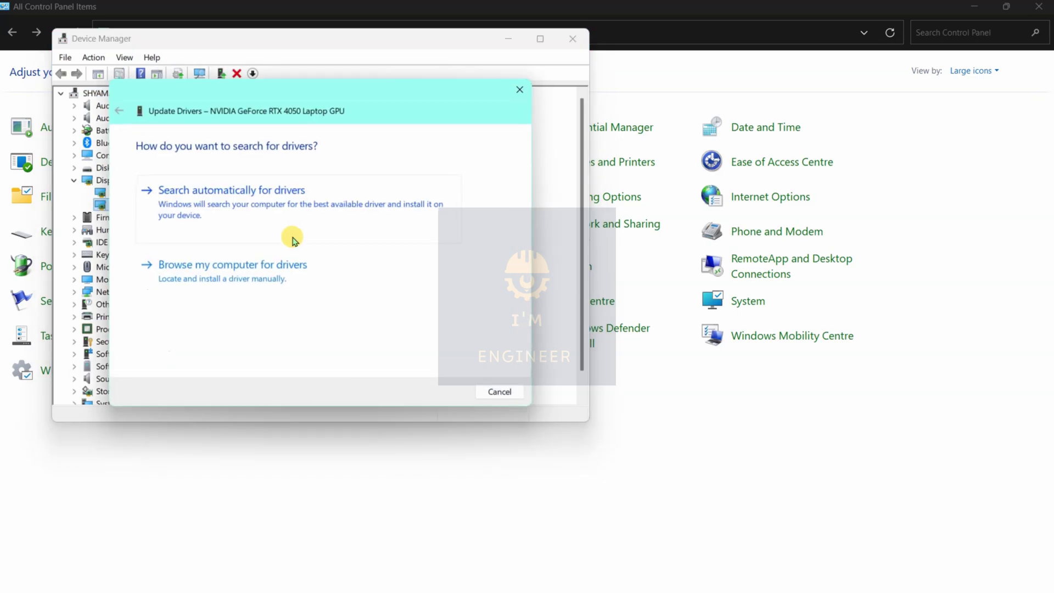
click(239, 227)
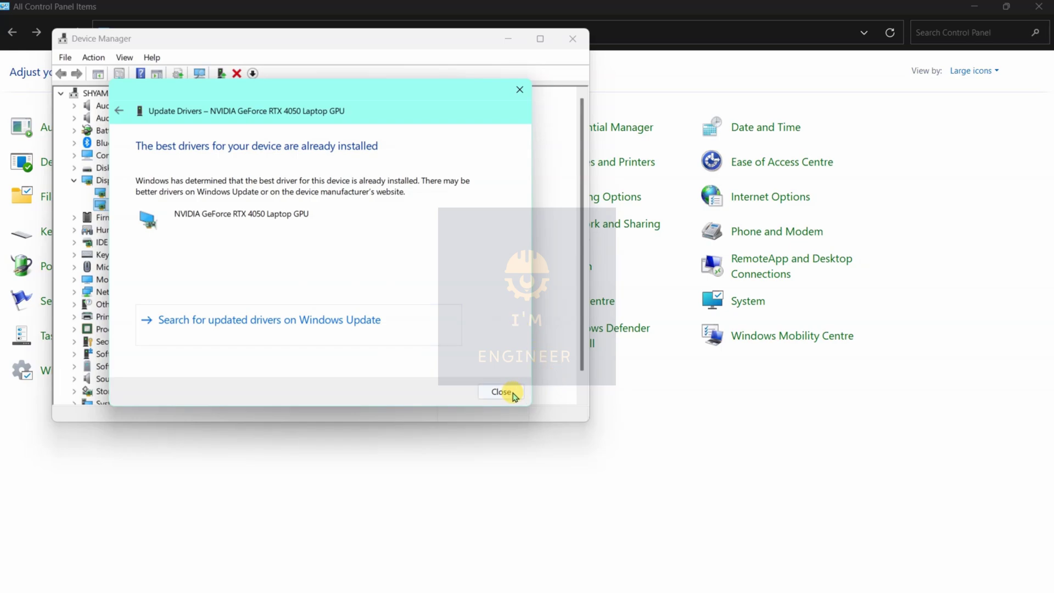
click(502, 391)
click(573, 38)
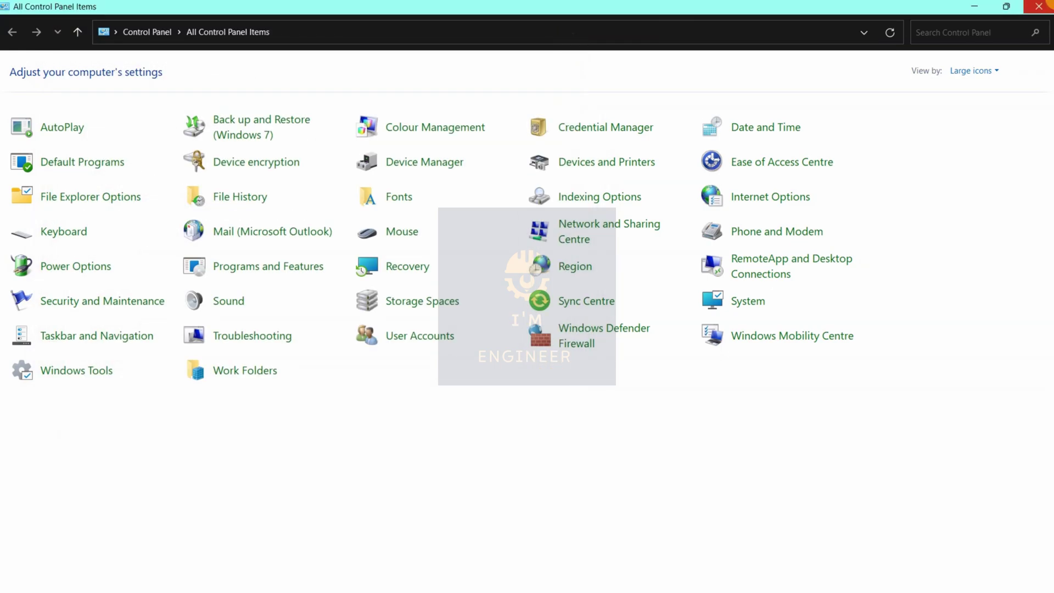
click(1039, 6)
Switch to SOLIDWORKS, examine the available view settings for the Arabian jar part, and minimize the program.
mouse_move(640, 582)
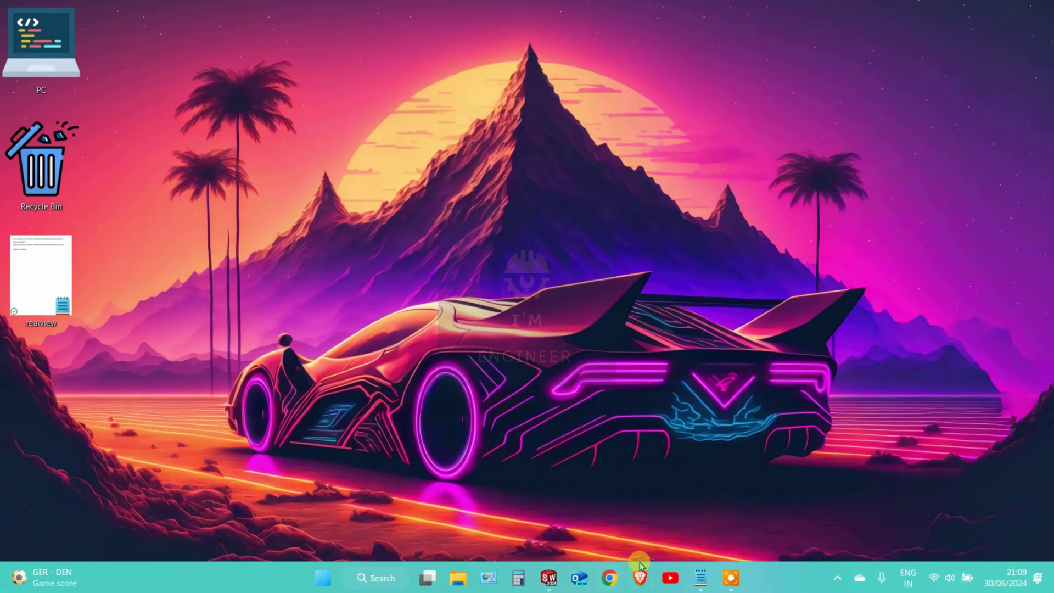
click(548, 578)
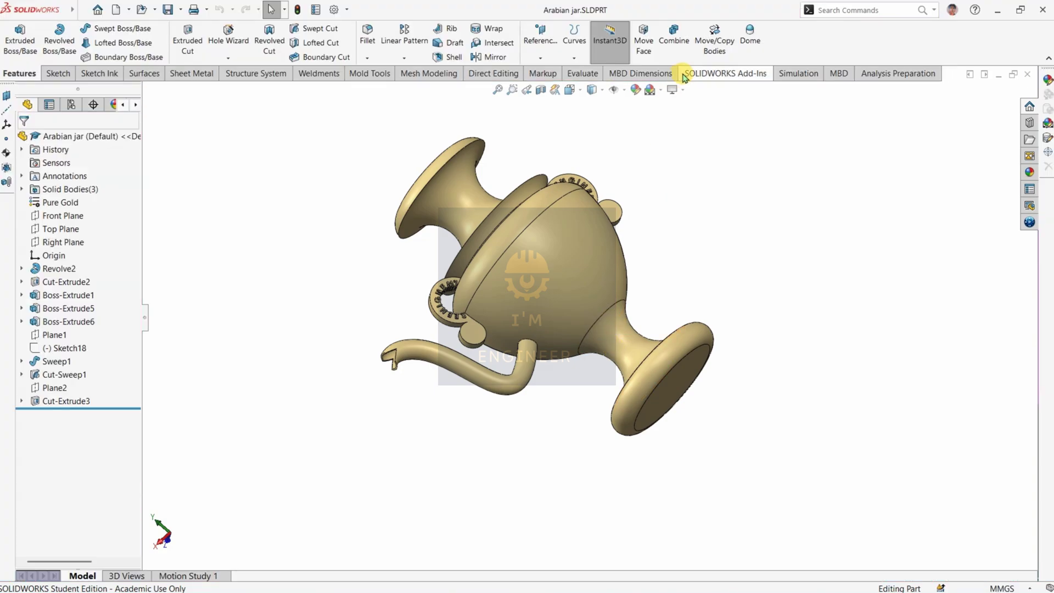
click(685, 89)
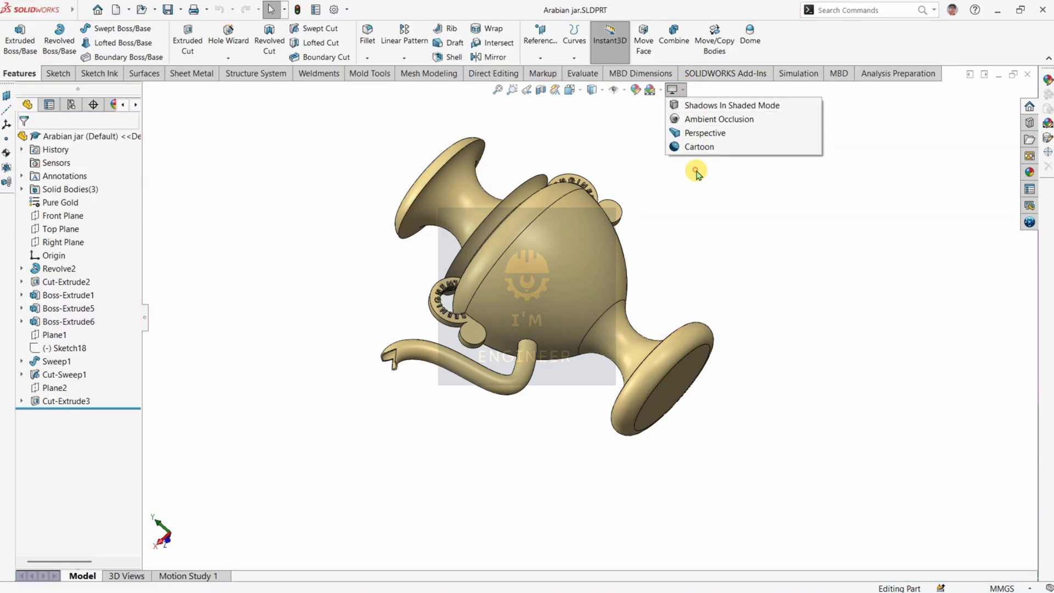
click(680, 96)
click(690, 188)
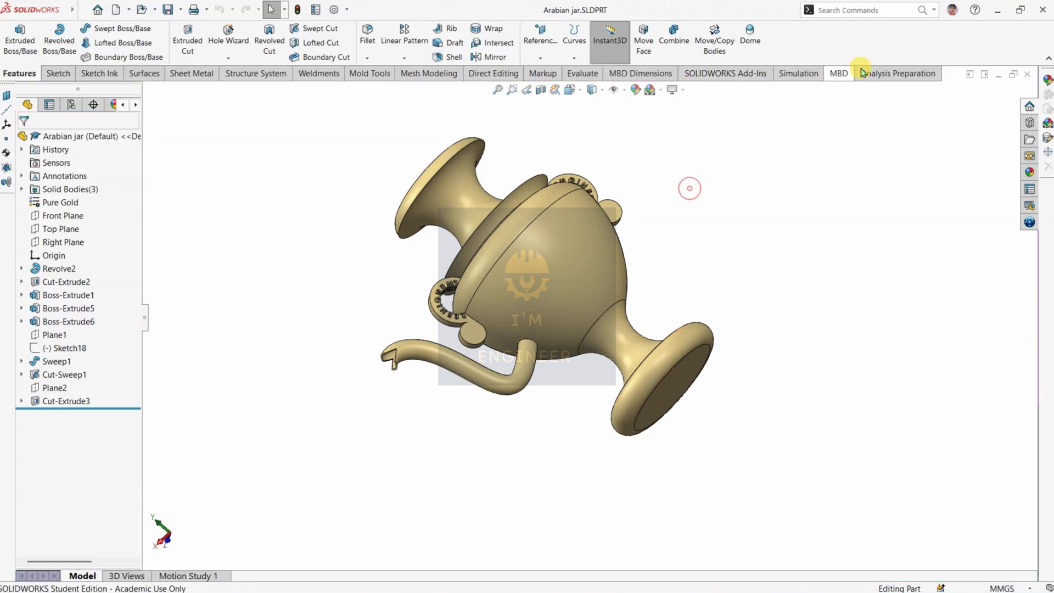
click(1000, 10)
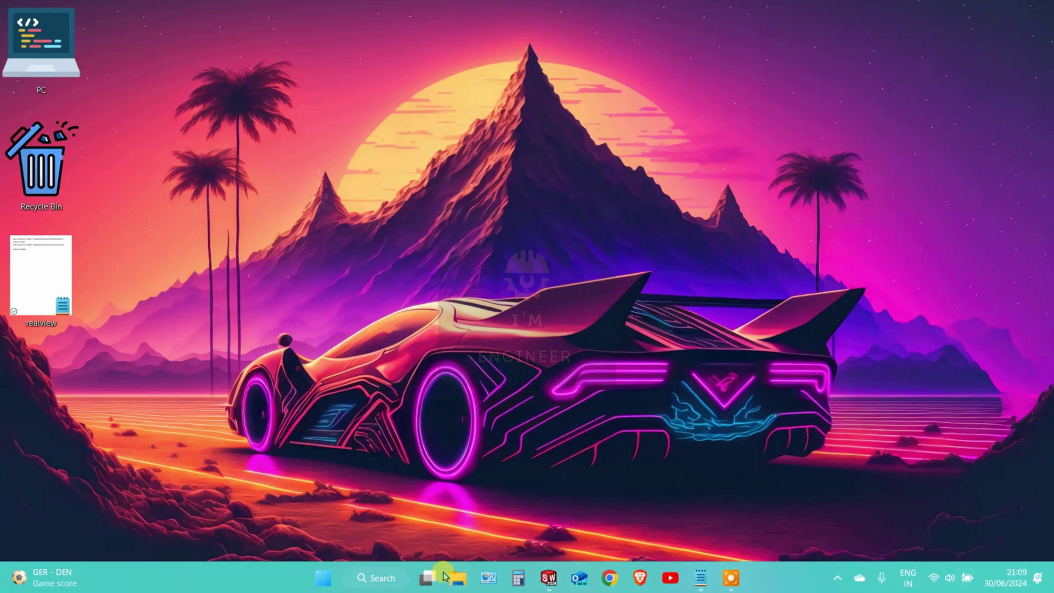
Search Windows for the Registry Editor, open it, and expand the HKEY_CURRENT_USER branch.
click(385, 577)
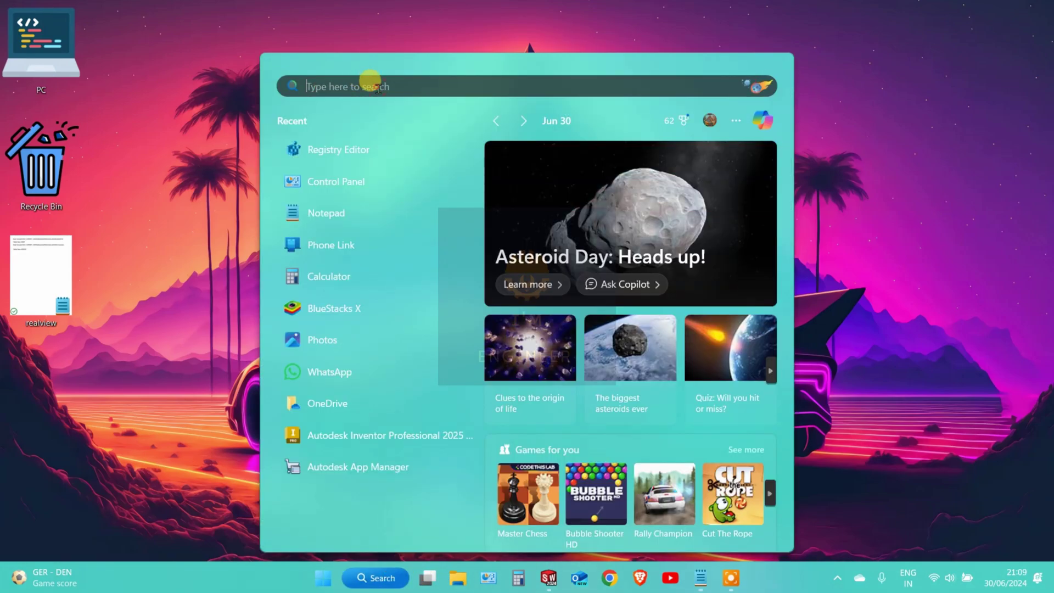
text(re)
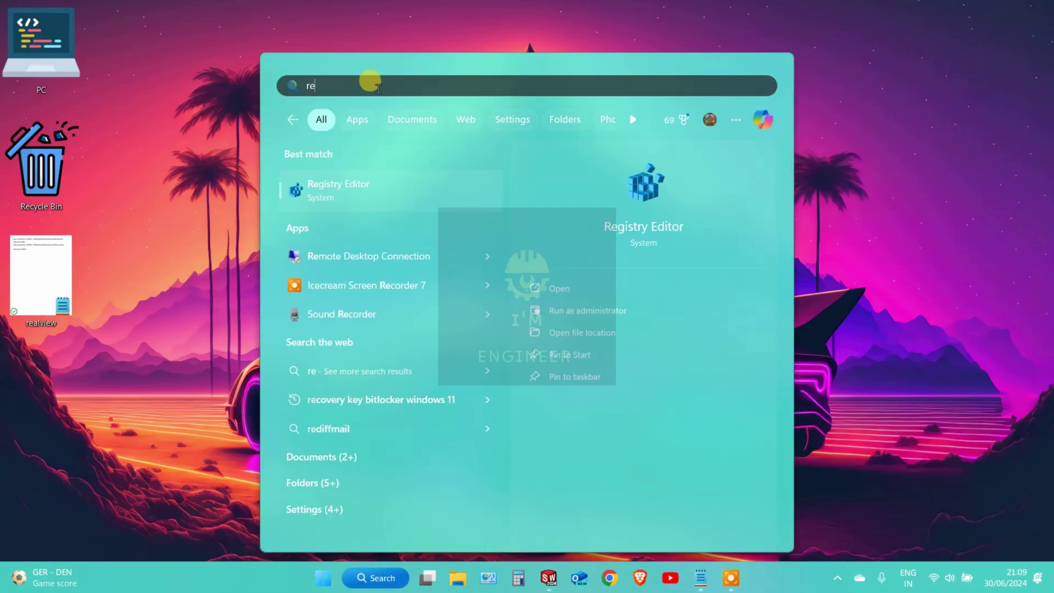
click(346, 193)
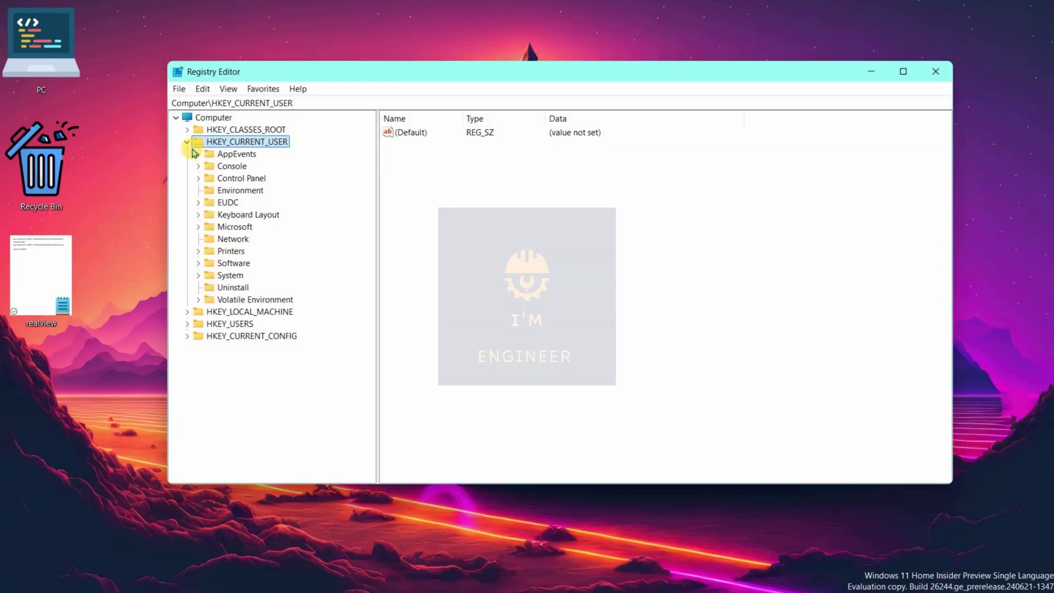
click(185, 142)
click(187, 154)
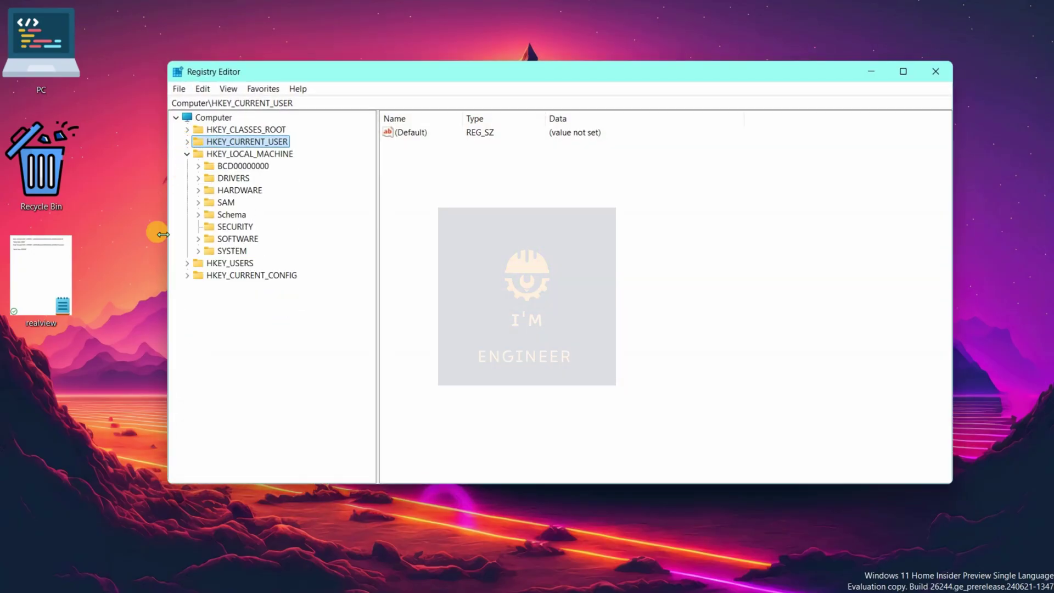
click(187, 142)
Open the realview text file on the desktop and copy the Step1 registry path ending in Gl2Shaders\NV40.
double_click(48, 272)
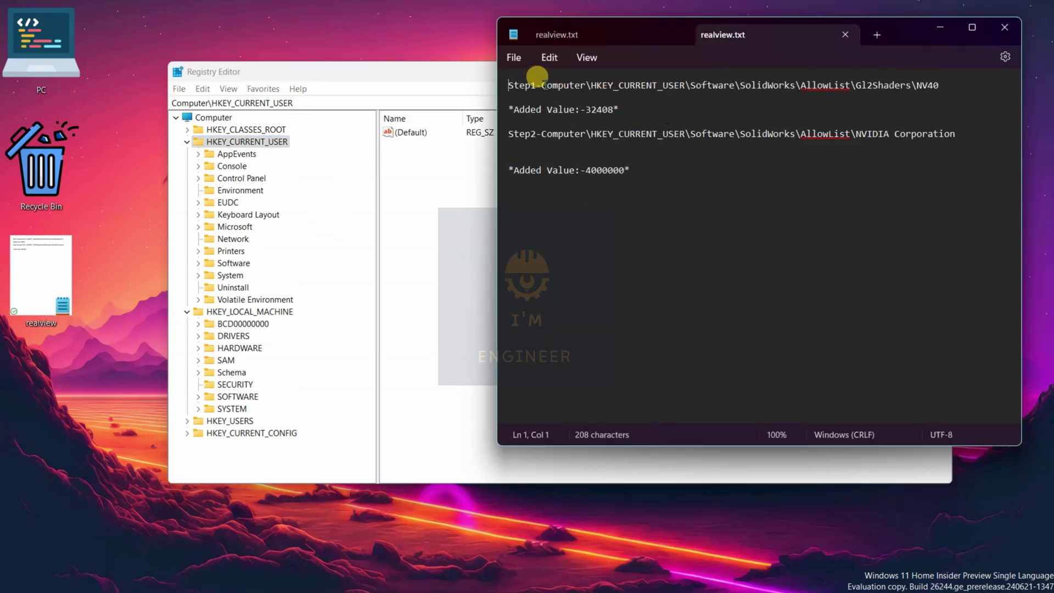
drag(541, 85, 923, 91)
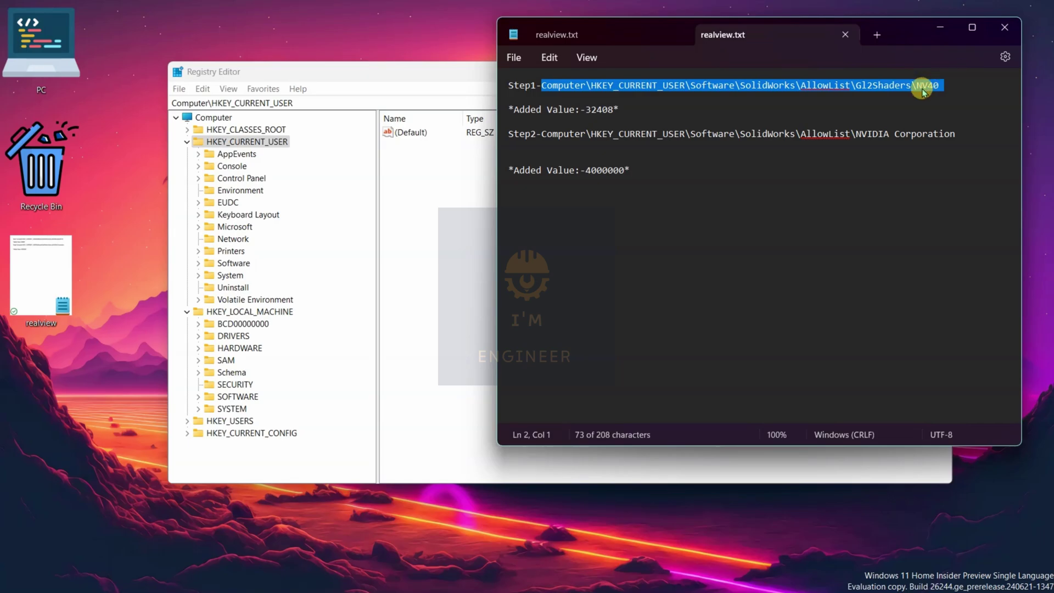
right_click(922, 90)
click(740, 160)
click(490, 240)
right_click(318, 102)
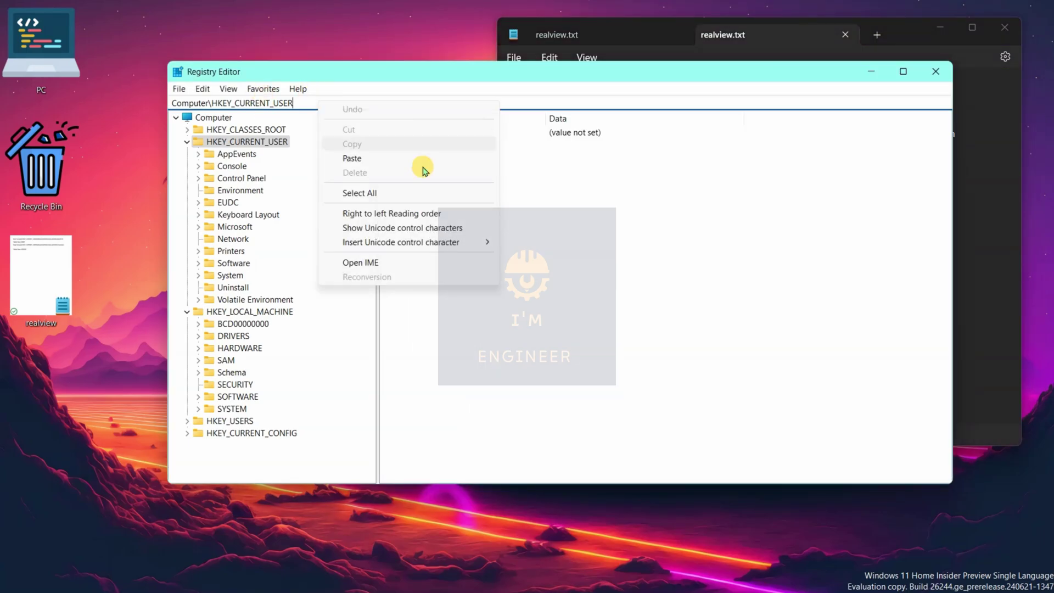
key(Escape)
Expand the registry tree down to HKEY_CURRENT_USER\Software\SolidWorks\AllowList\Gl2Shaders\NV40.
click(188, 141)
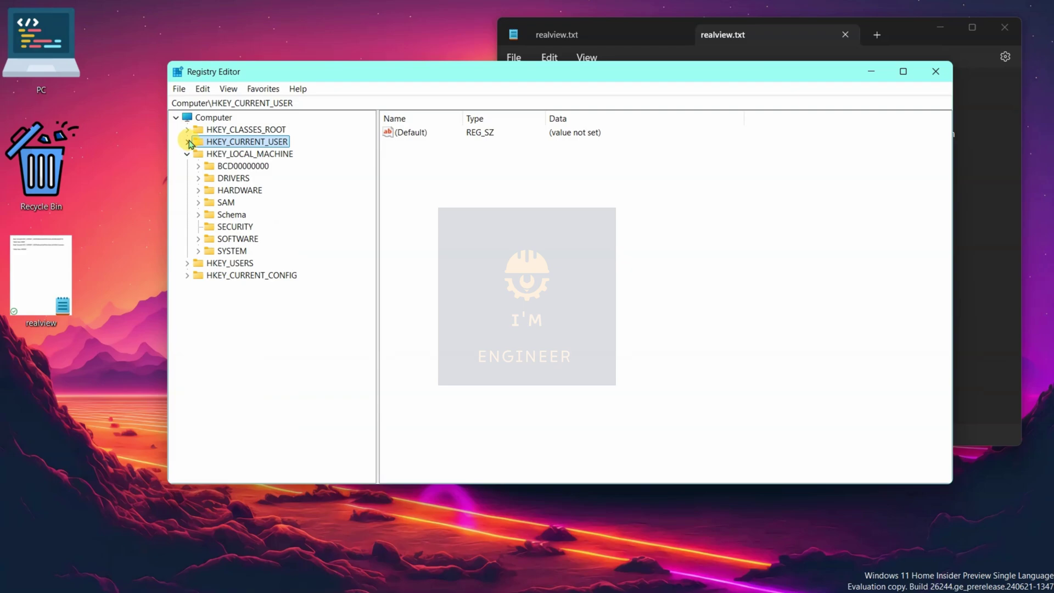
click(187, 154)
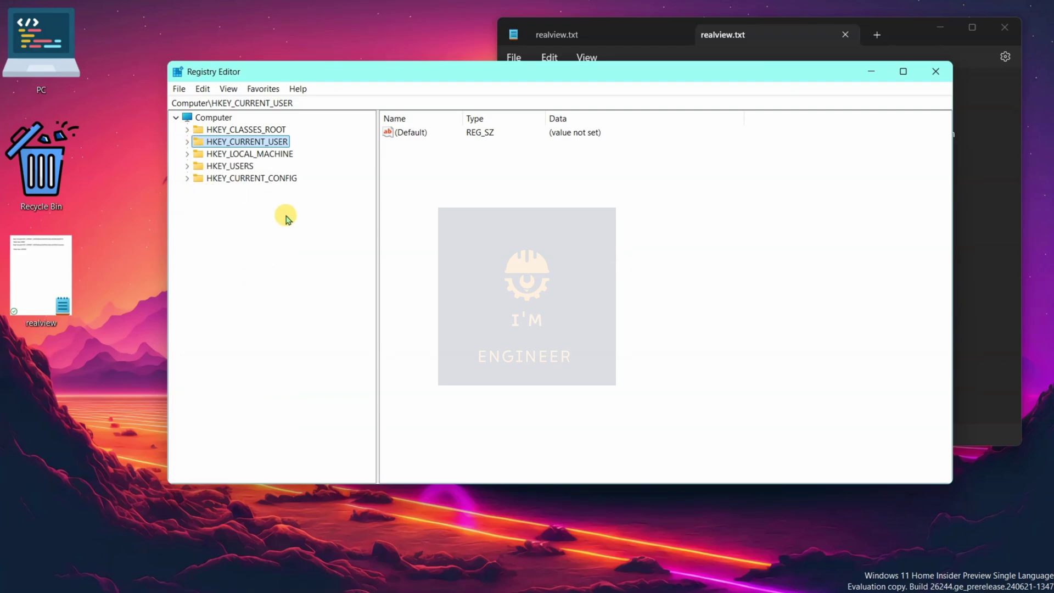
click(187, 142)
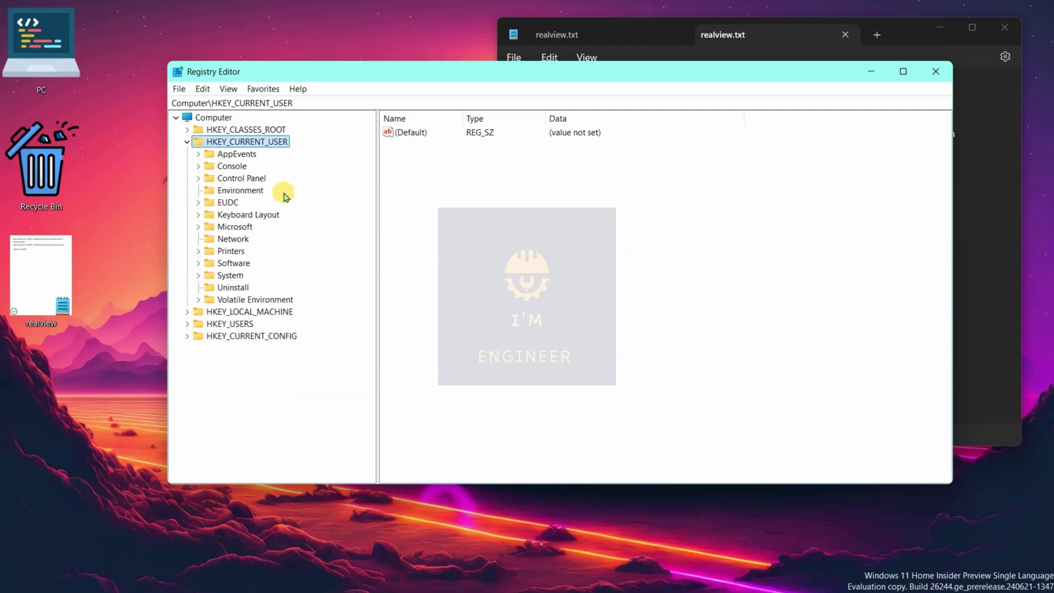
click(198, 264)
drag(375, 254, 384, 349)
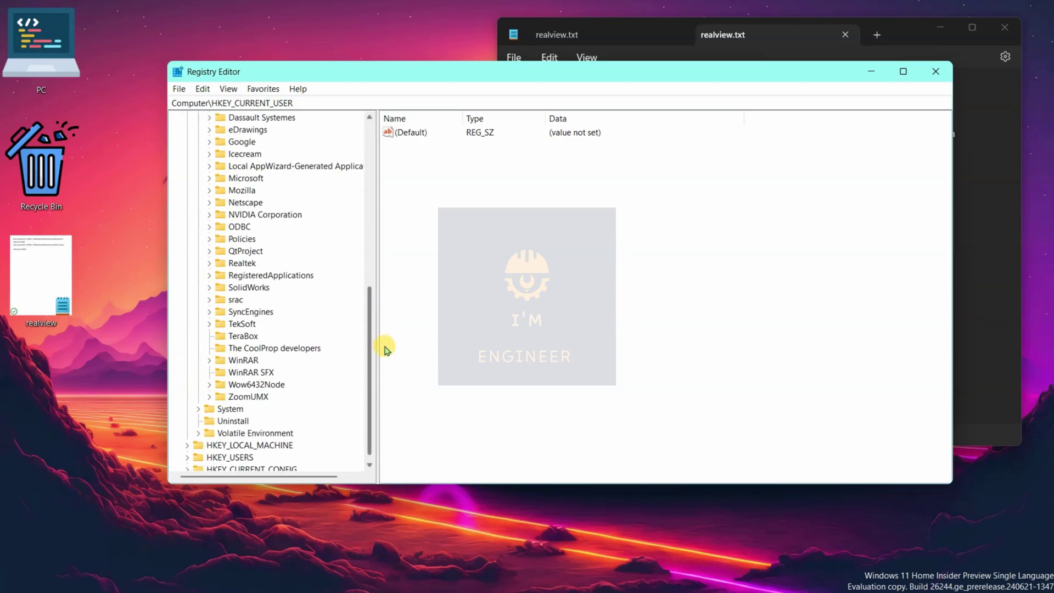
click(209, 287)
drag(370, 283, 373, 307)
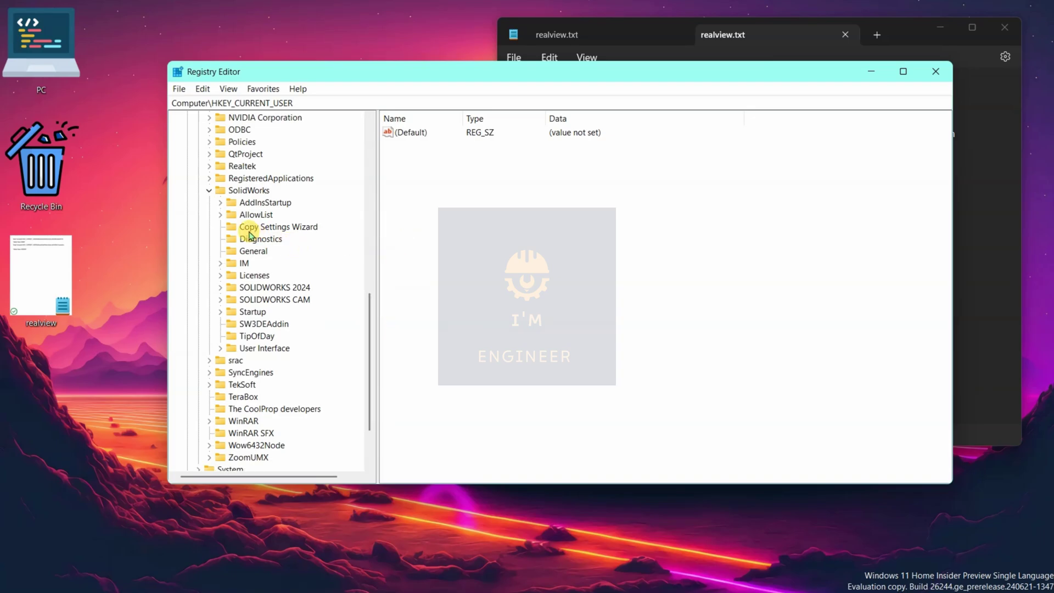
click(220, 214)
drag(369, 299, 372, 325)
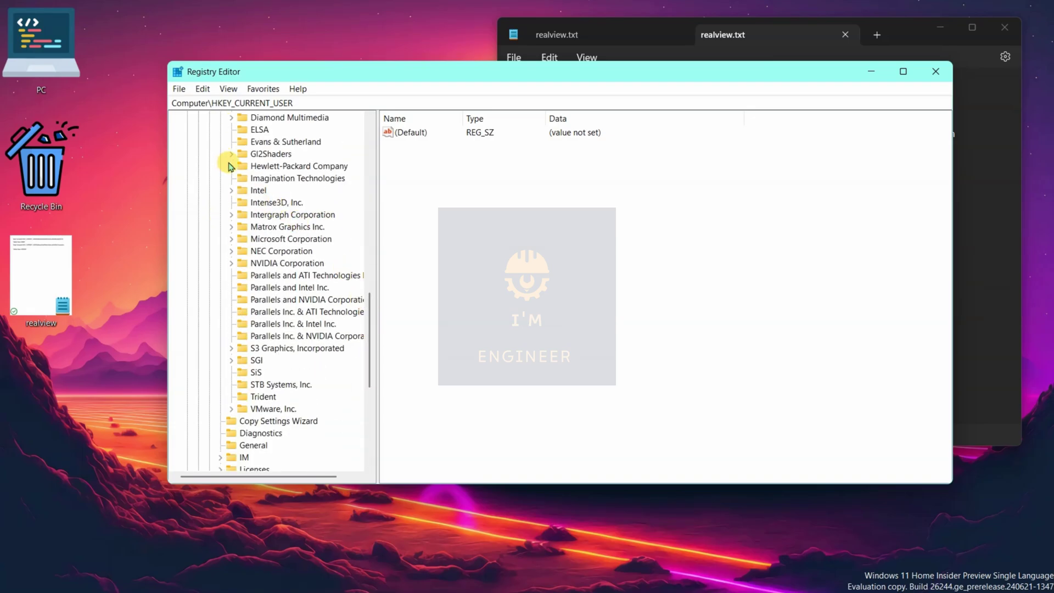
click(232, 154)
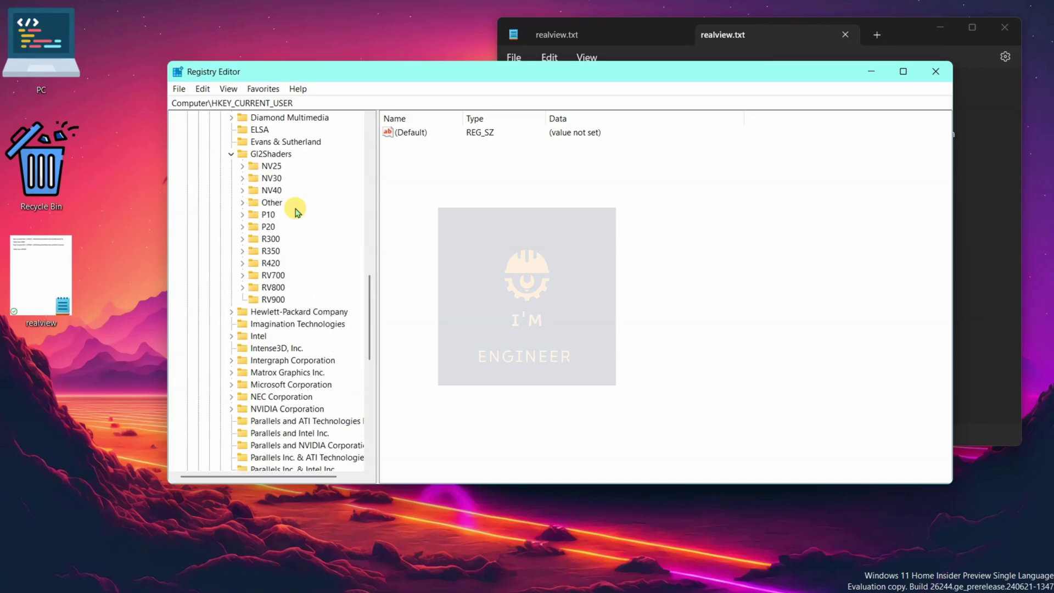
click(242, 191)
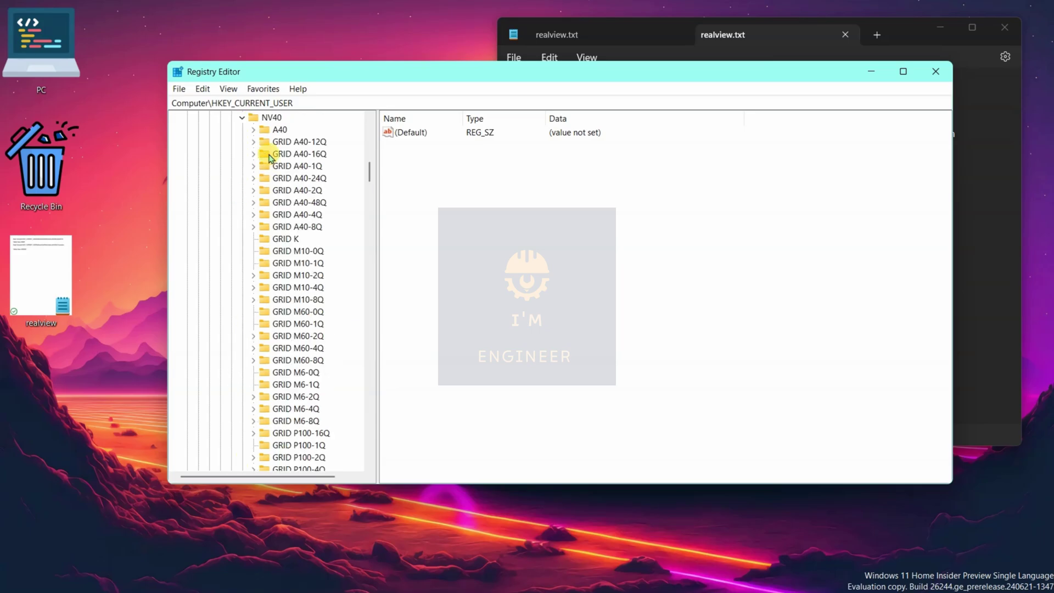
Create a new key named GeForce under the NV40 key.
right_click(268, 118)
mouse_move(309, 147)
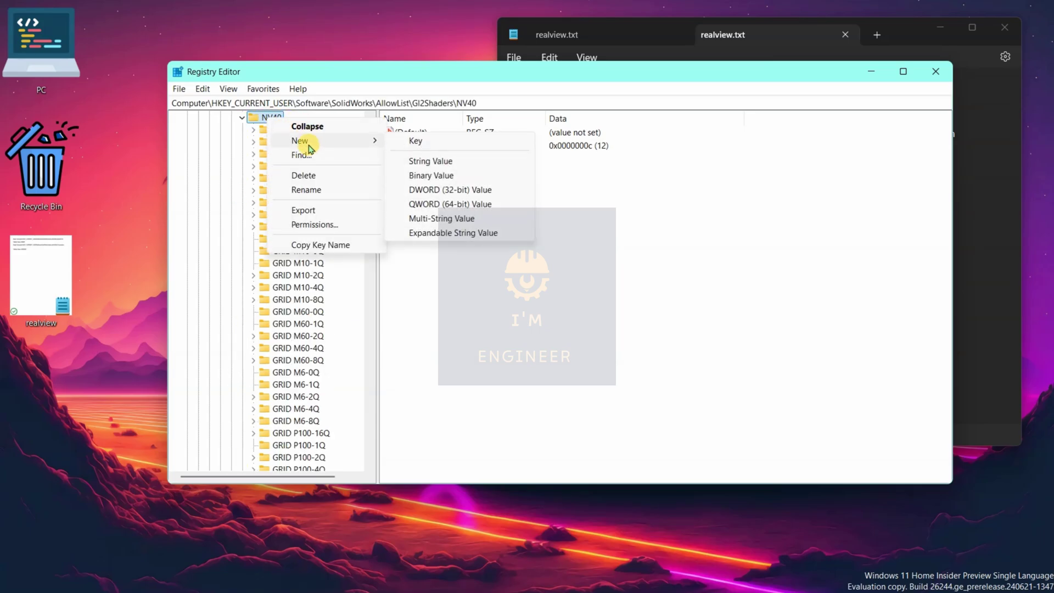
right_click(280, 122)
right_click(283, 126)
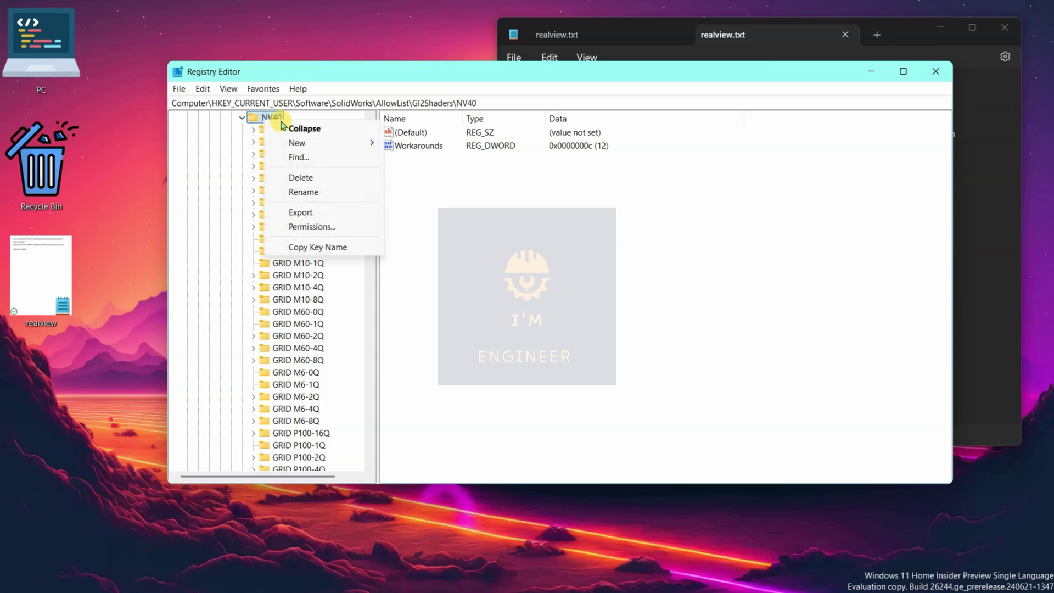
mouse_move(363, 147)
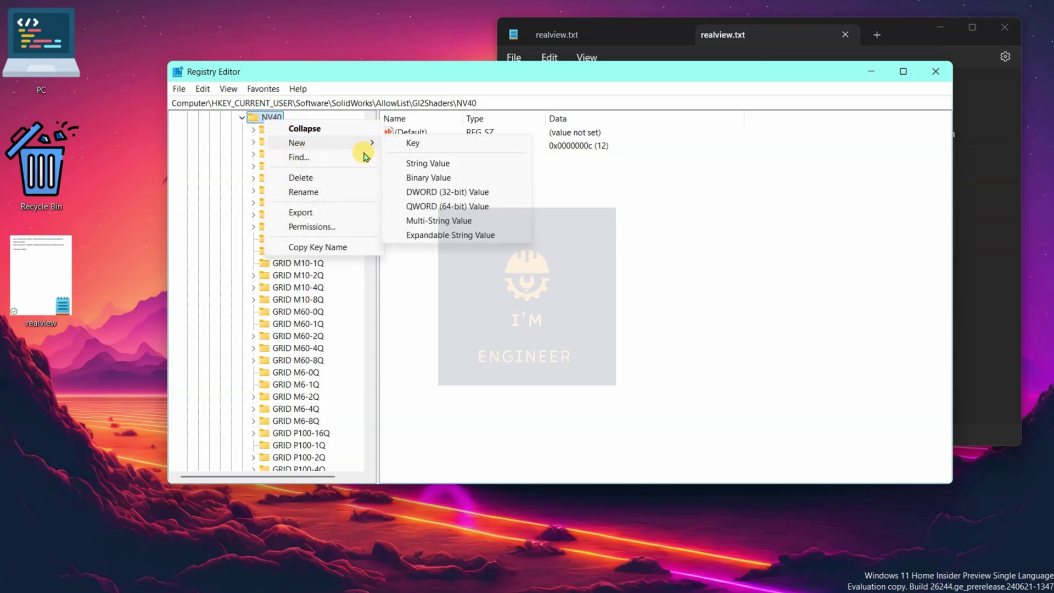
click(413, 145)
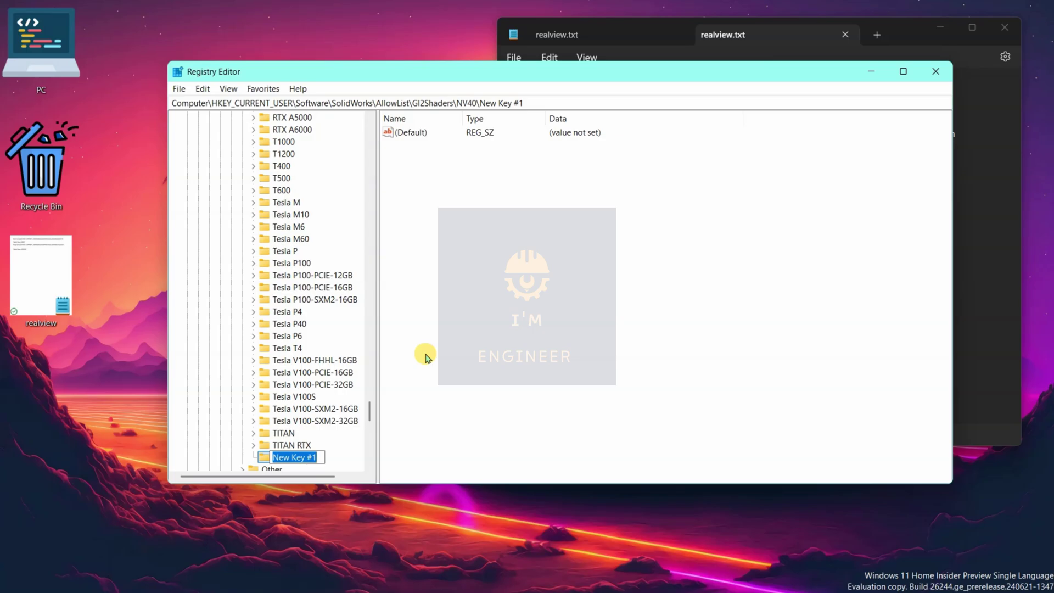
text(Ge)
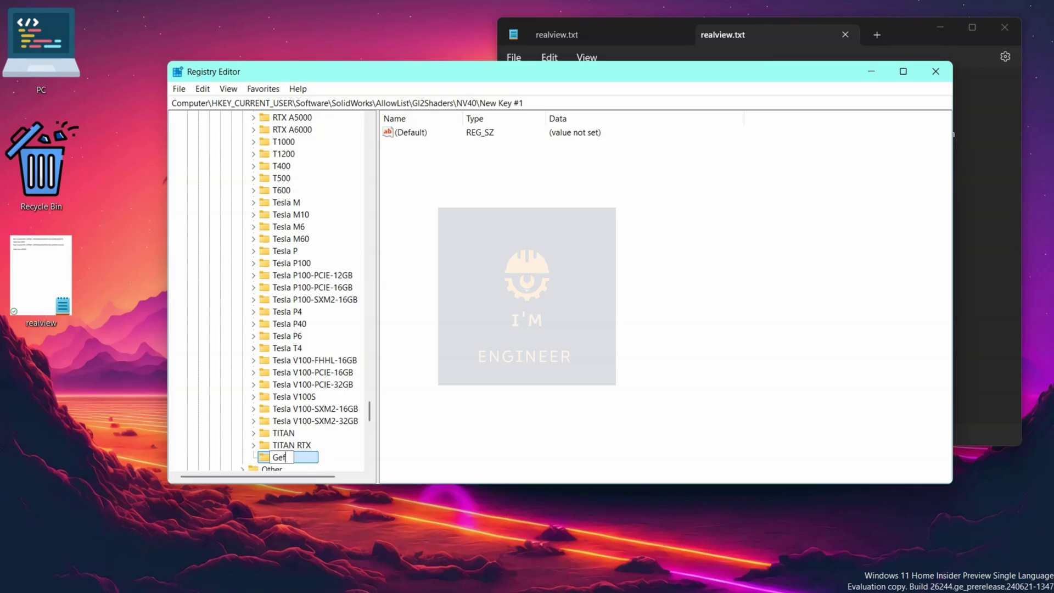
text(F)
click(427, 357)
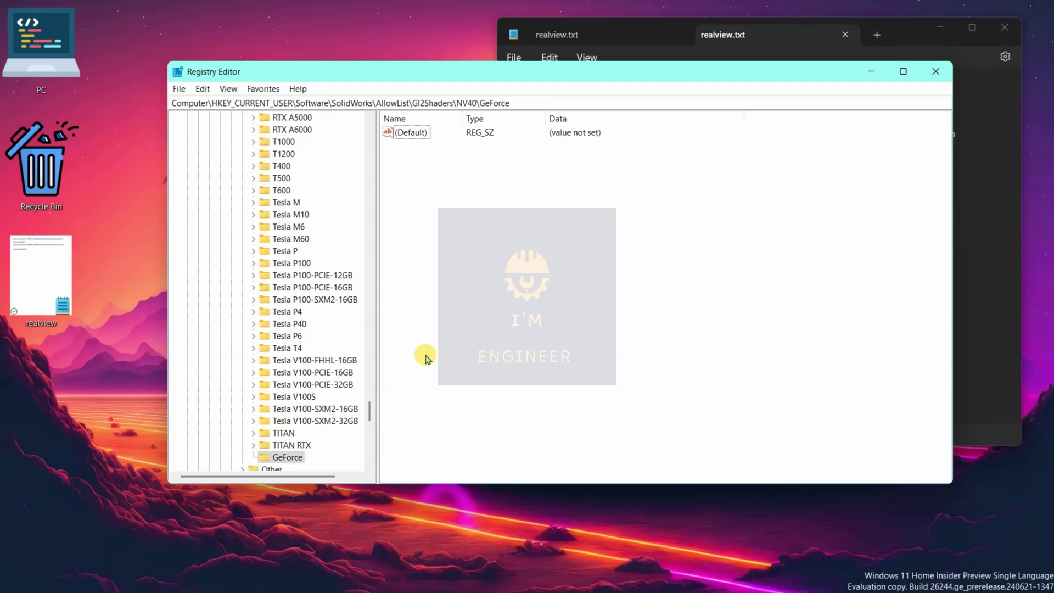
Create a DWORD (32-bit) value named Workarounds in the GeForce key under NV40.
right_click(494, 233)
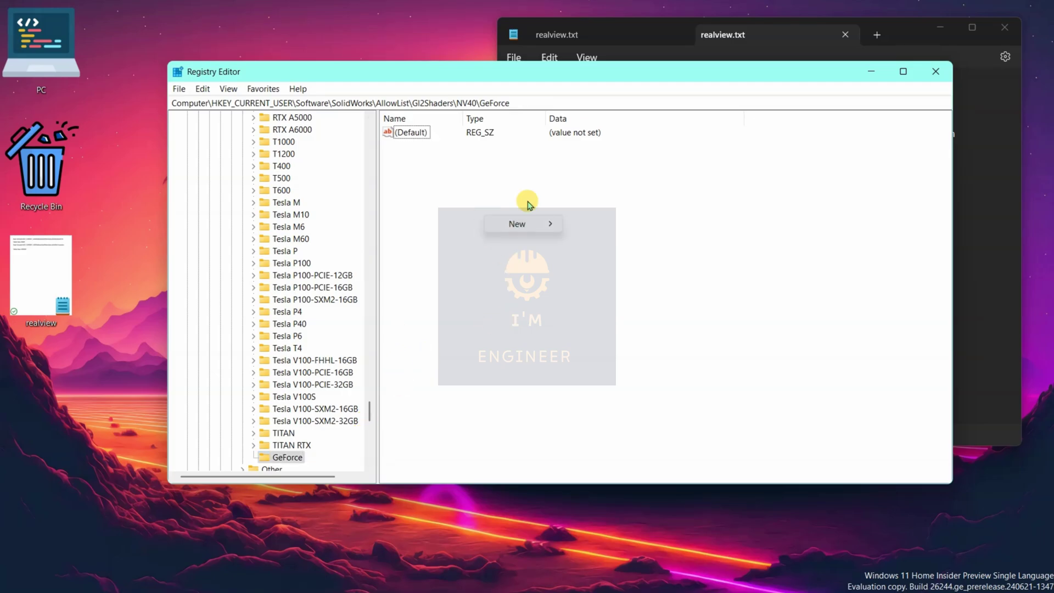
mouse_move(527, 222)
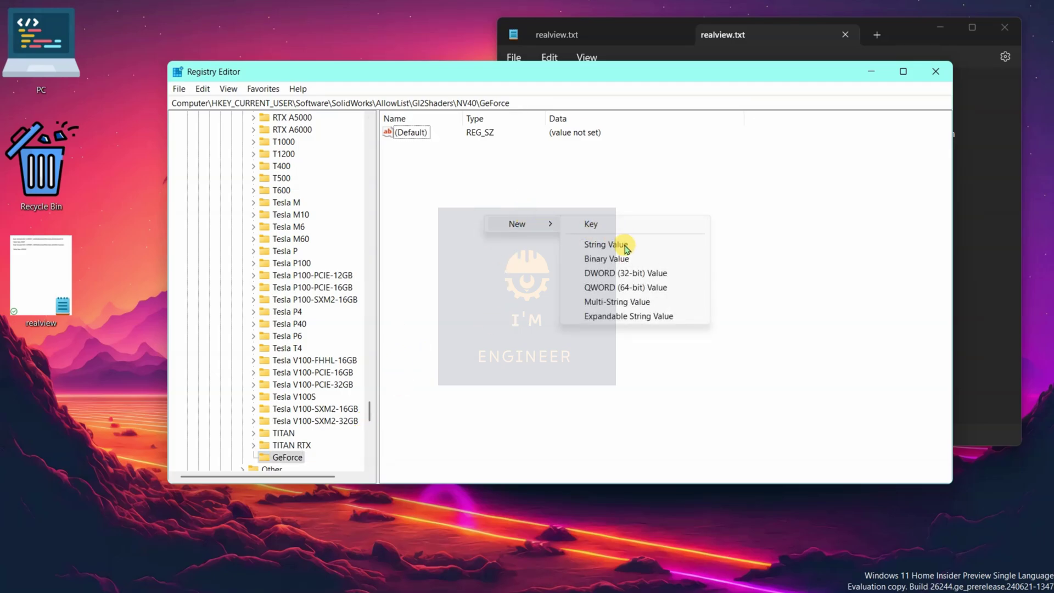
click(611, 281)
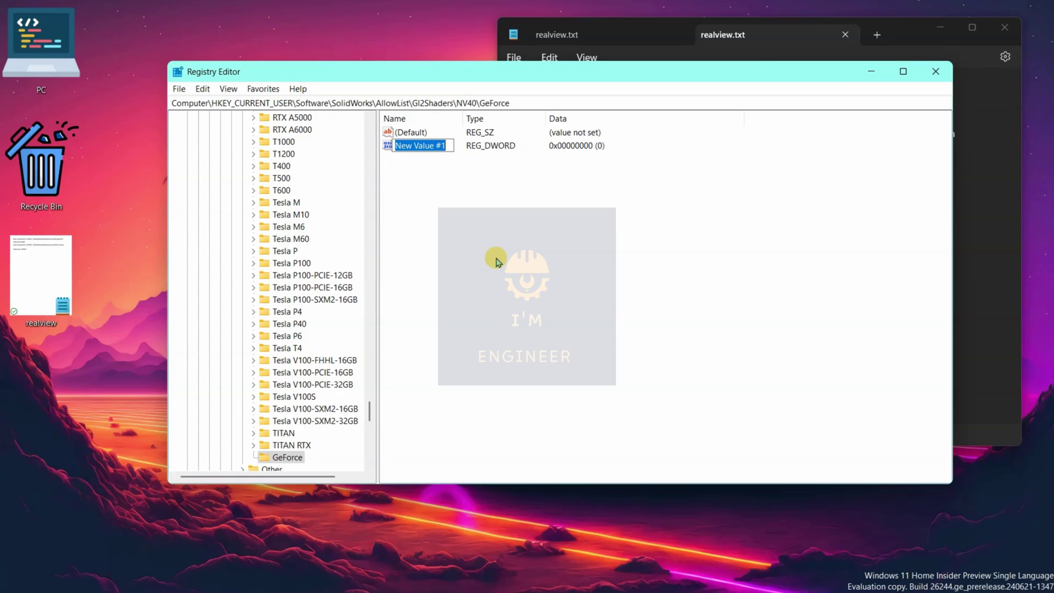
text(Wor)
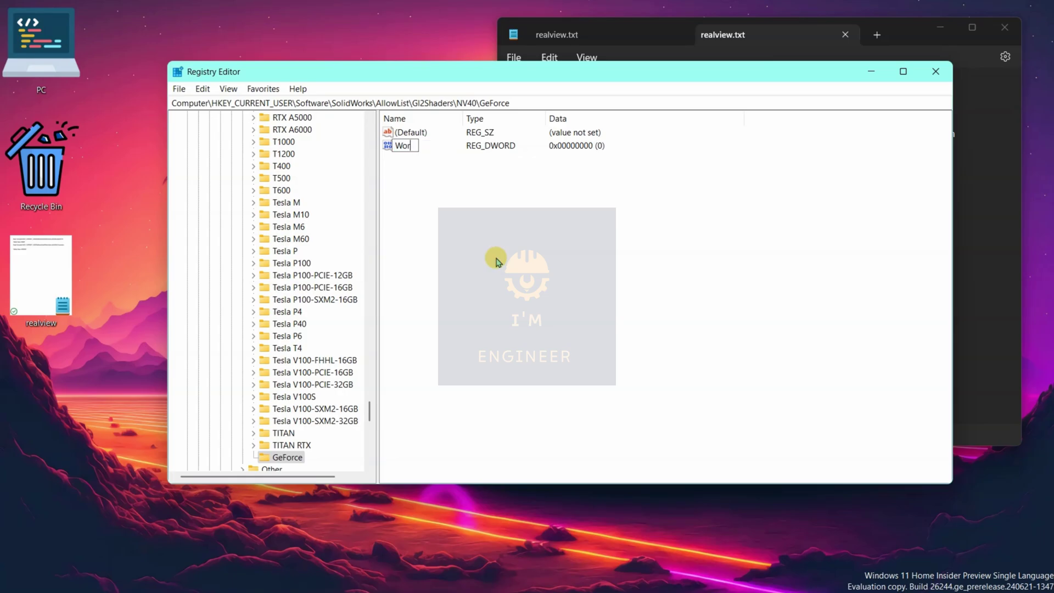
text(karounds)
key(Return)
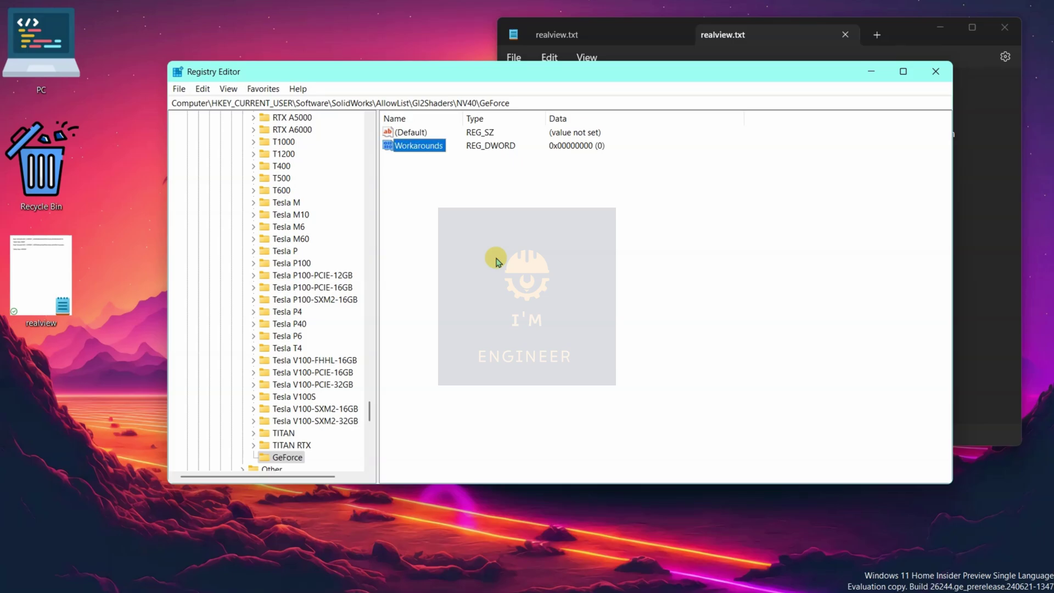
Set the data of the Workarounds value in NV40\GeForce to hexadecimal 32408.
right_click(420, 146)
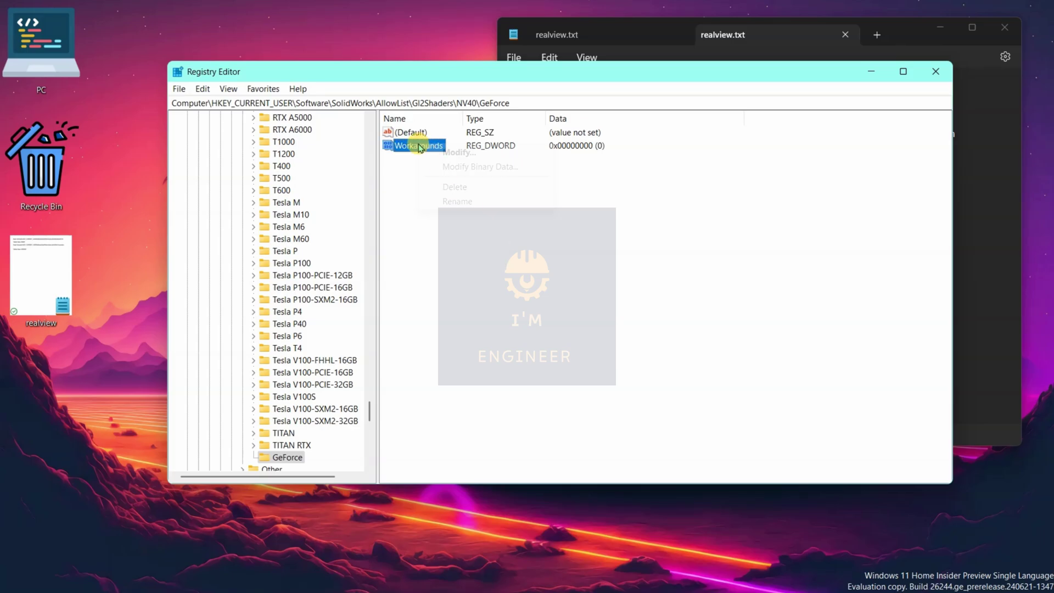
click(463, 151)
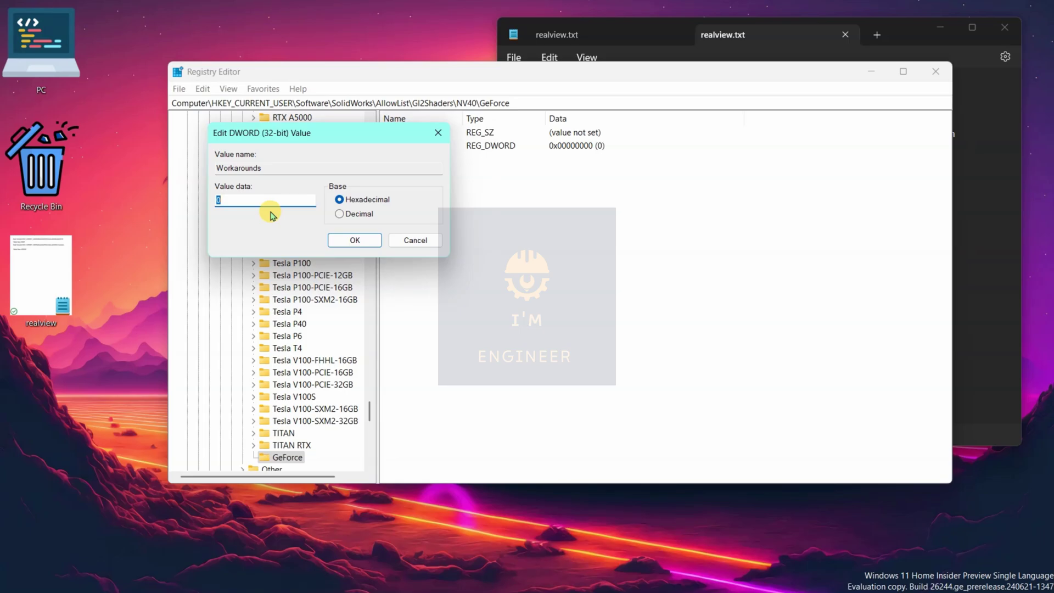
text(32408)
click(355, 240)
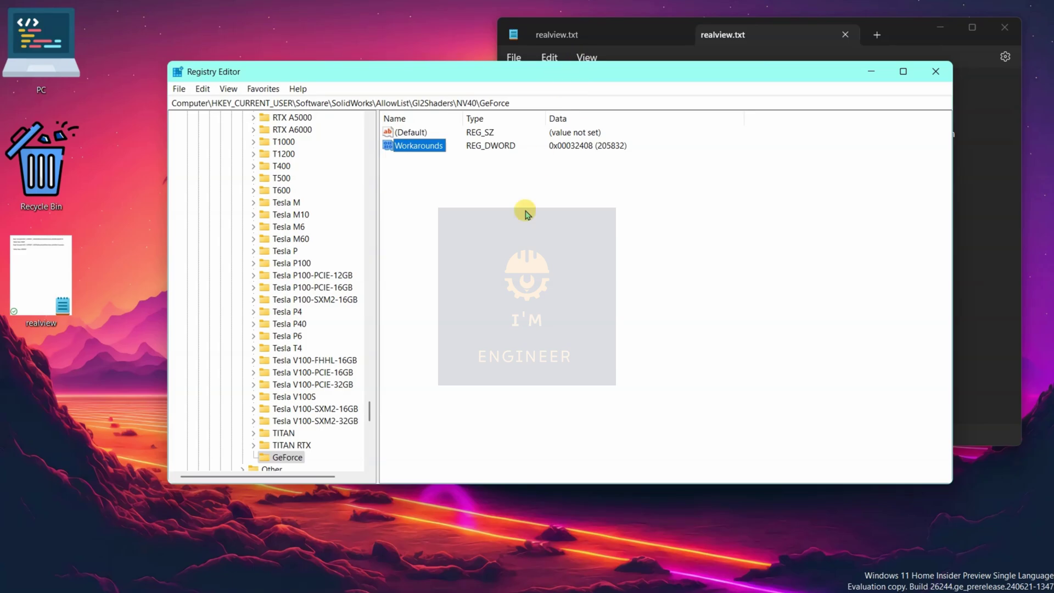
Locate the NVIDIA Corporation key under HKEY_CURRENT_USER\Software\SolidWorks\AllowList and expand it.
drag(369, 411, 369, 430)
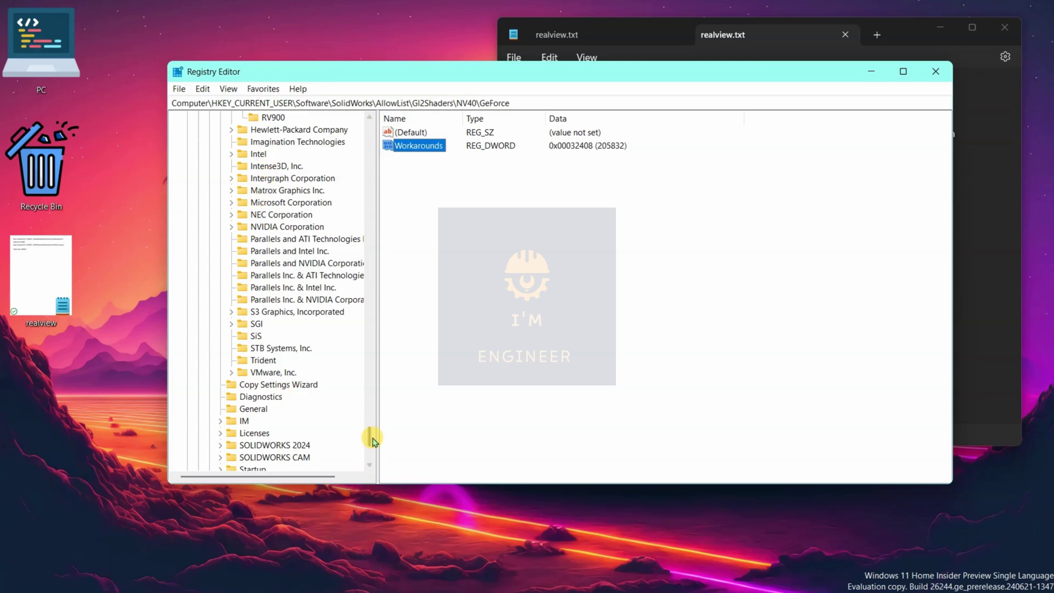
mouse_move(373, 442)
mouse_down()
mouse_move(372, 419)
mouse_move(372, 428)
mouse_up()
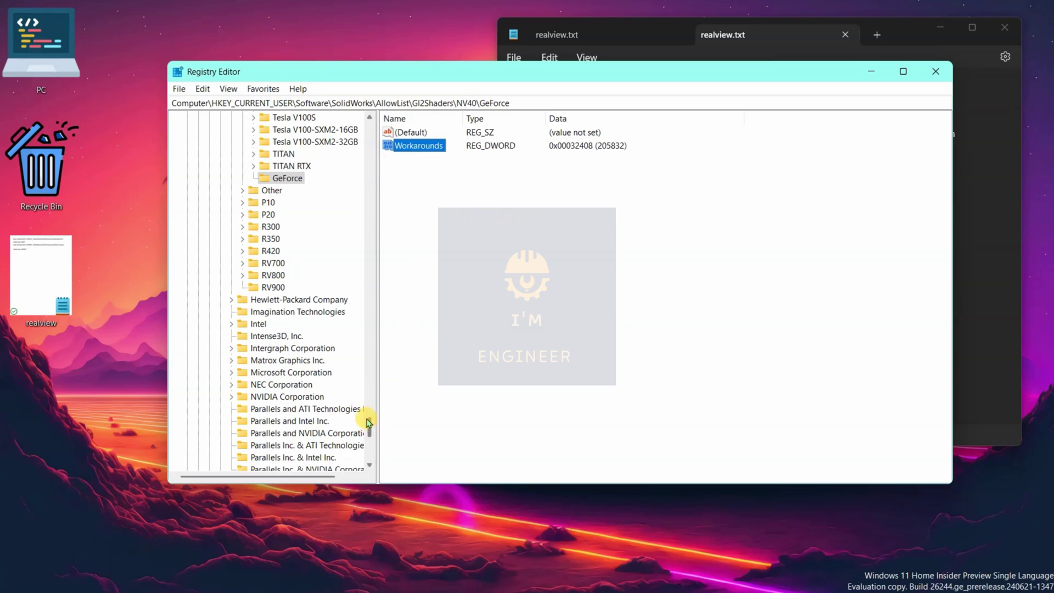
drag(367, 424, 368, 429)
scroll(368, 429, down, 1)
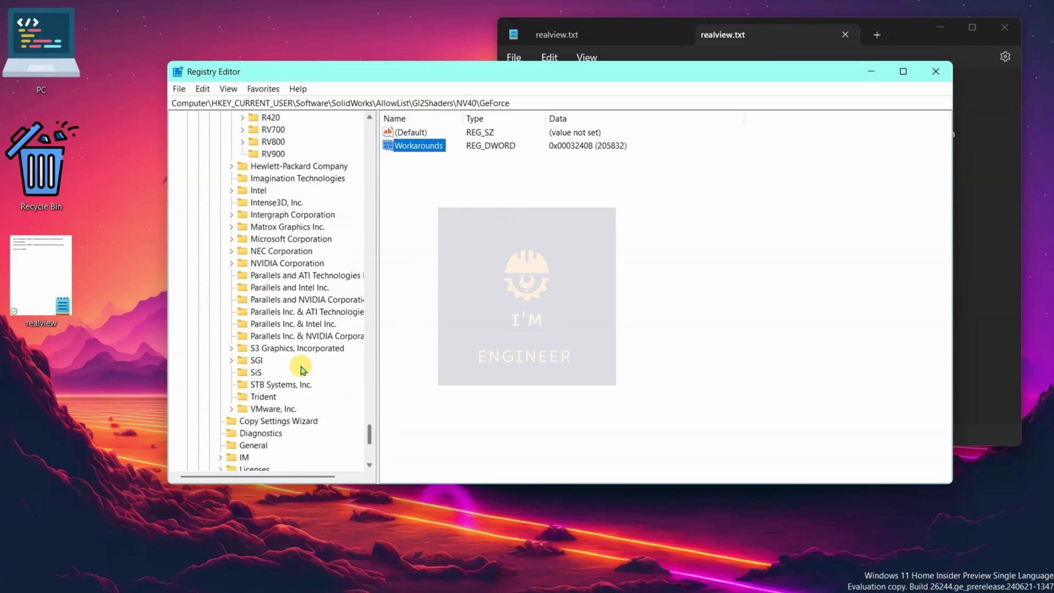
click(233, 264)
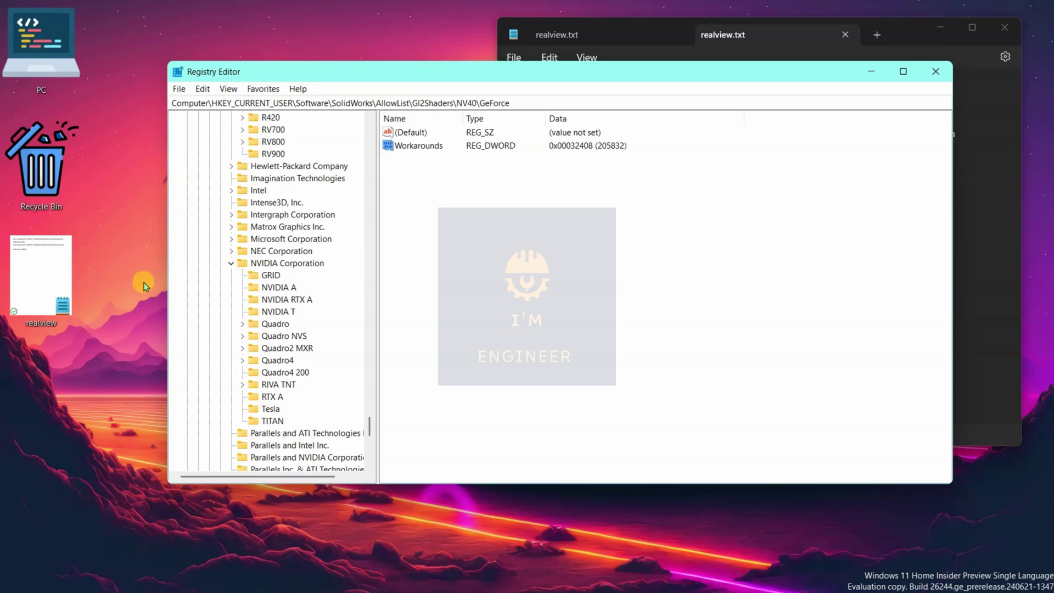
Create a new key named GeForce under the AllowList\NVIDIA Corporation key.
right_click(277, 268)
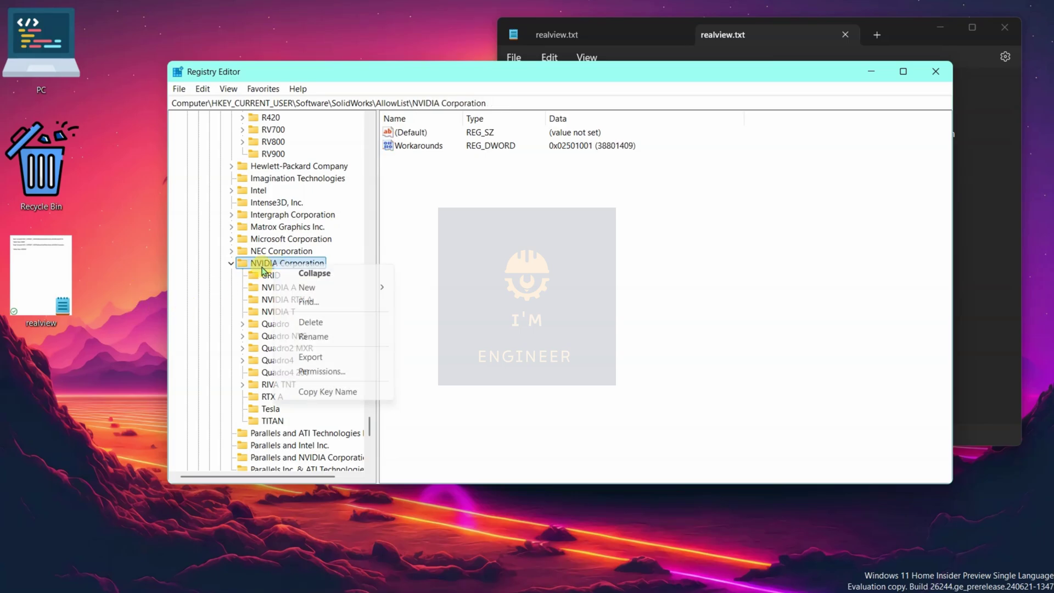
click(264, 270)
right_click(264, 271)
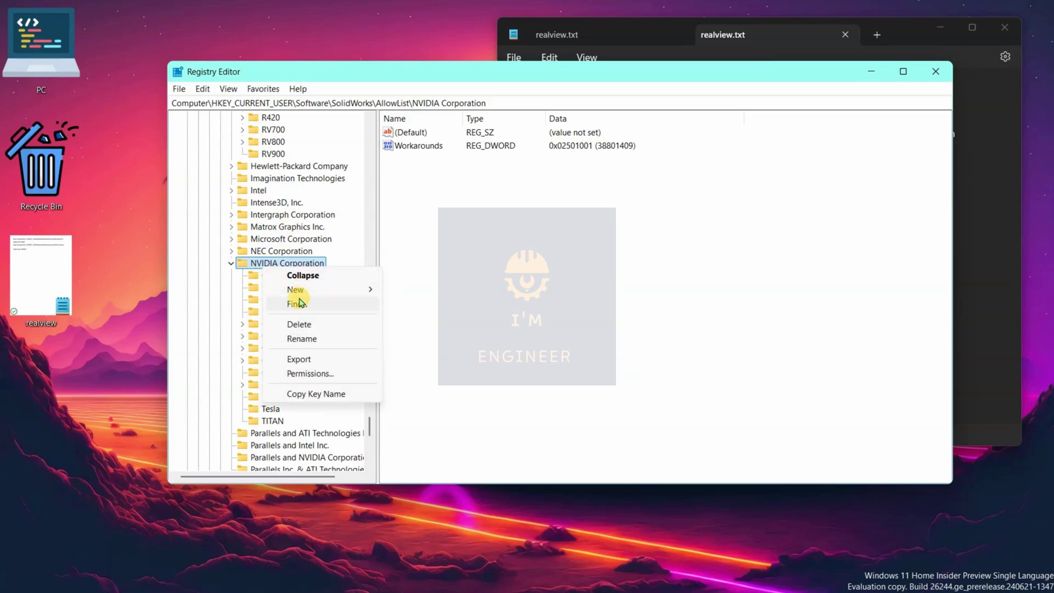
mouse_move(368, 289)
click(412, 290)
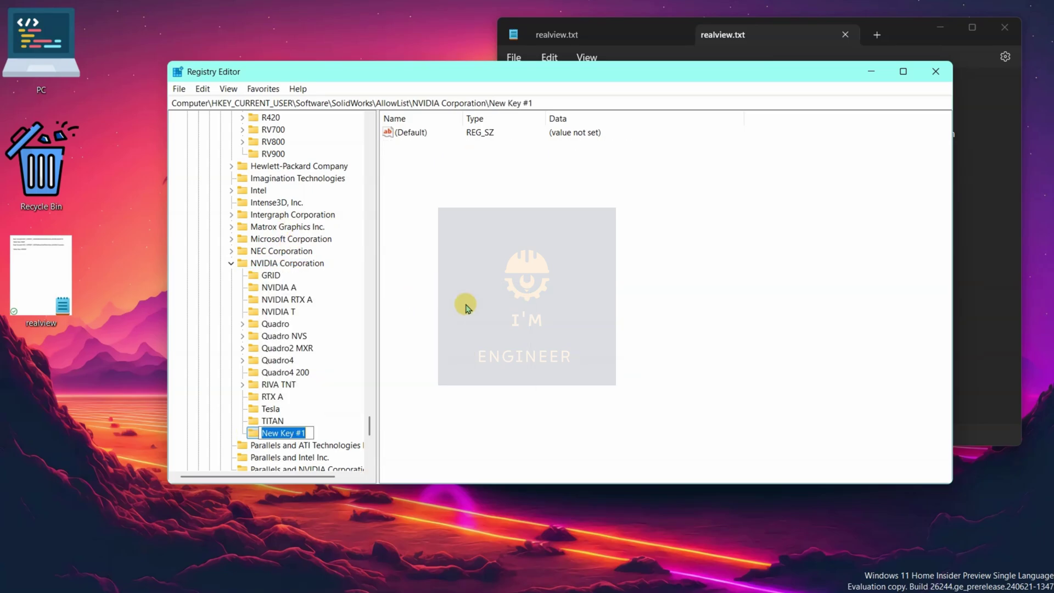
text(Ge)
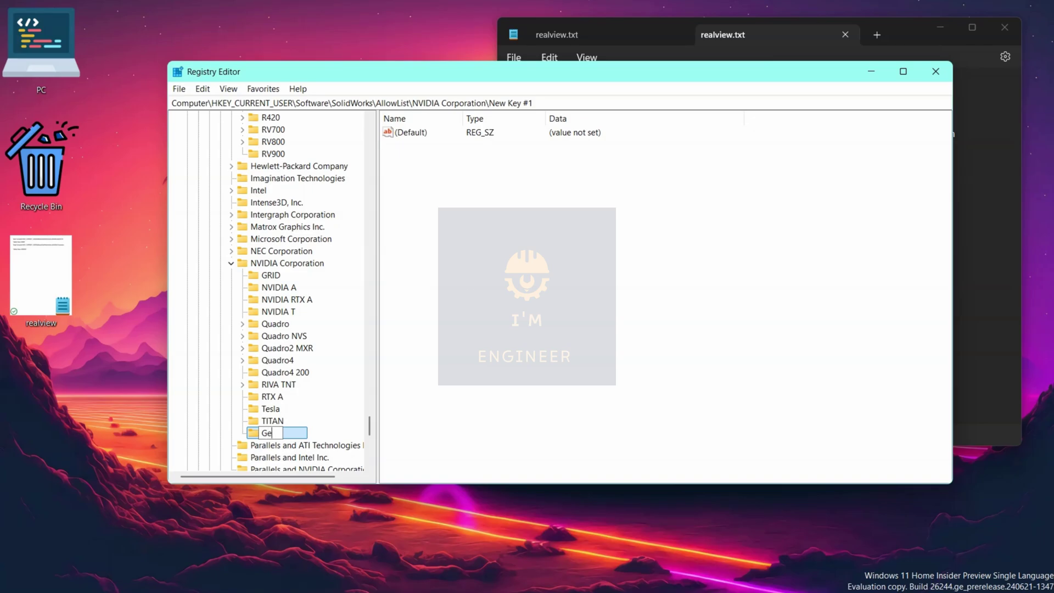
text(Force)
key(Return)
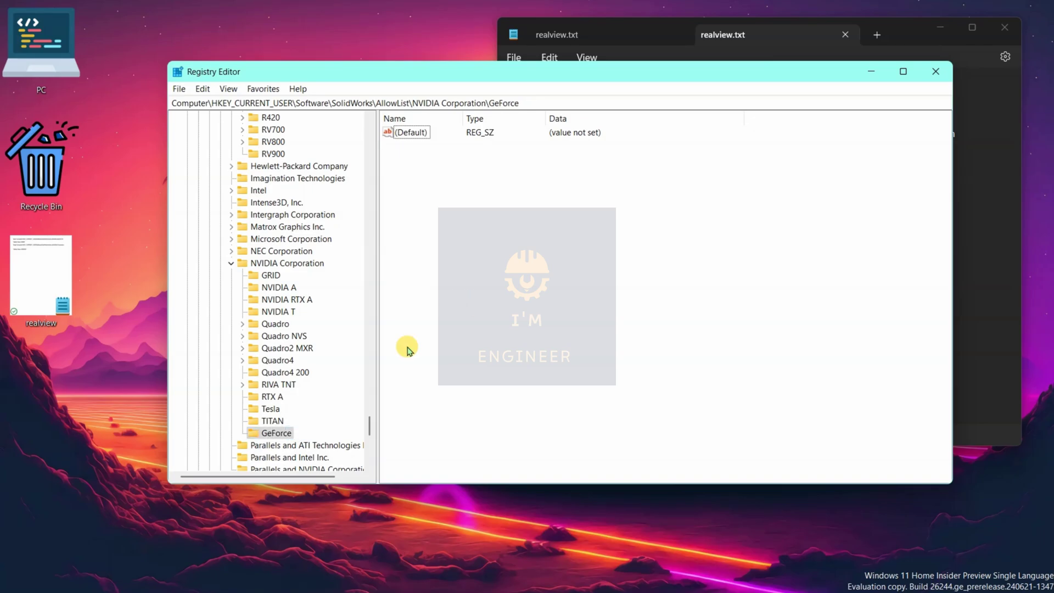
Create a DWORD (32-bit) value named Workarounds in the GeForce key under NVIDIA Corporation.
right_click(432, 301)
mouse_move(478, 307)
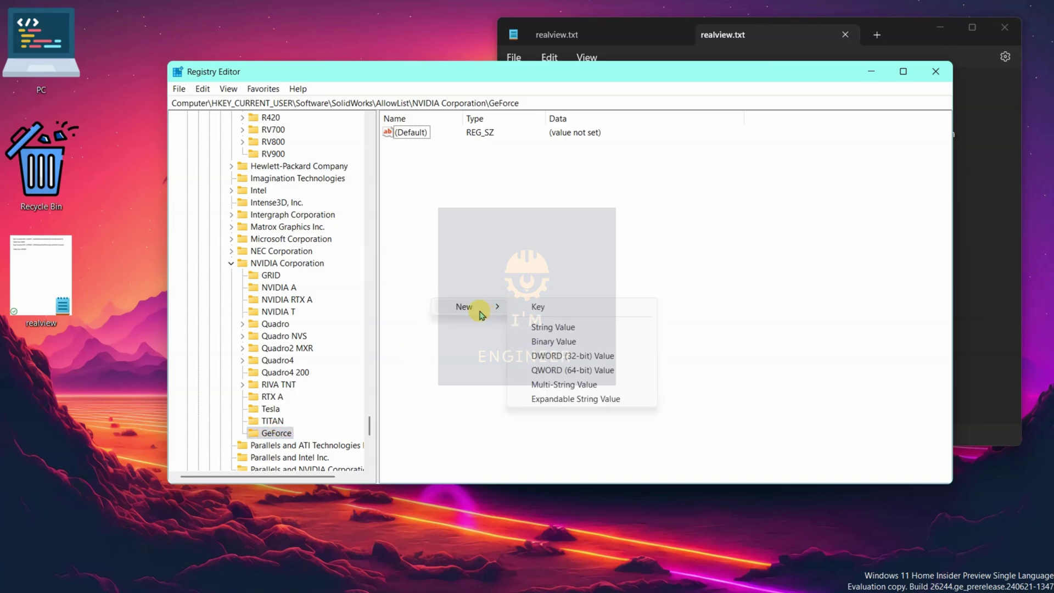
click(572, 357)
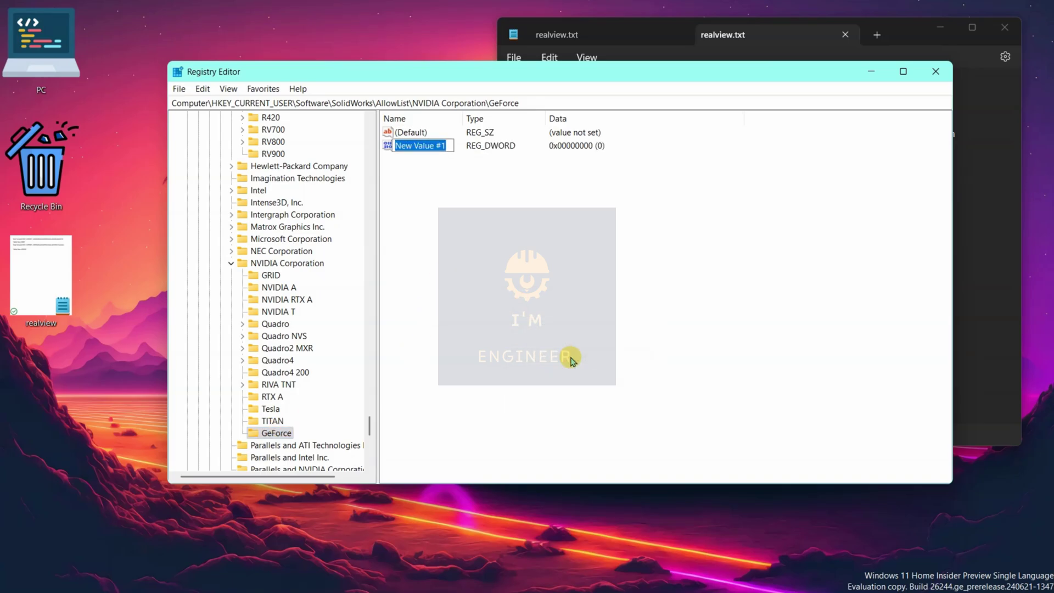
text(WorkArounds)
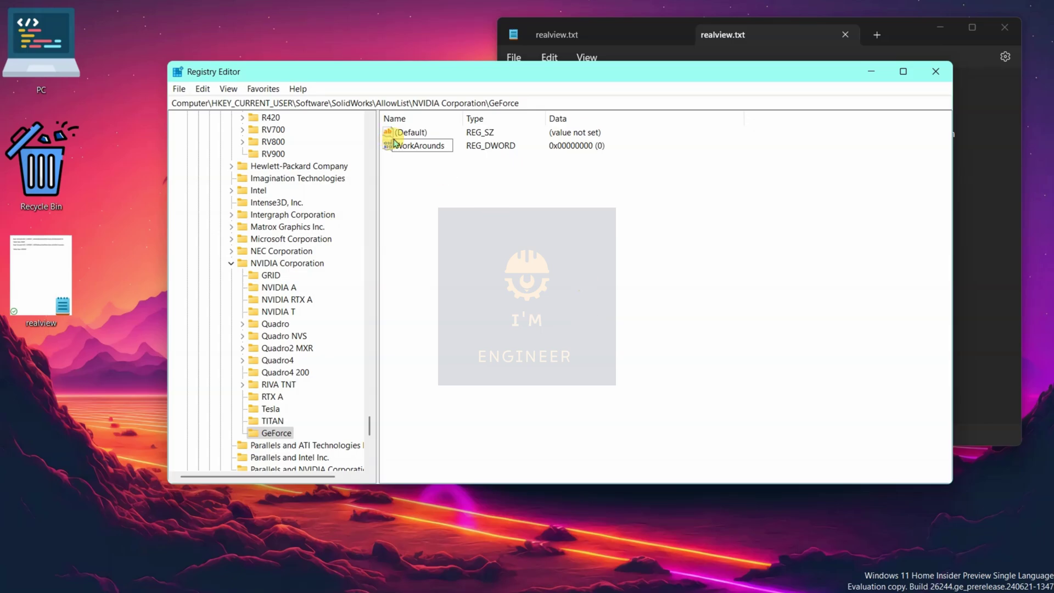
key(BackSpace)
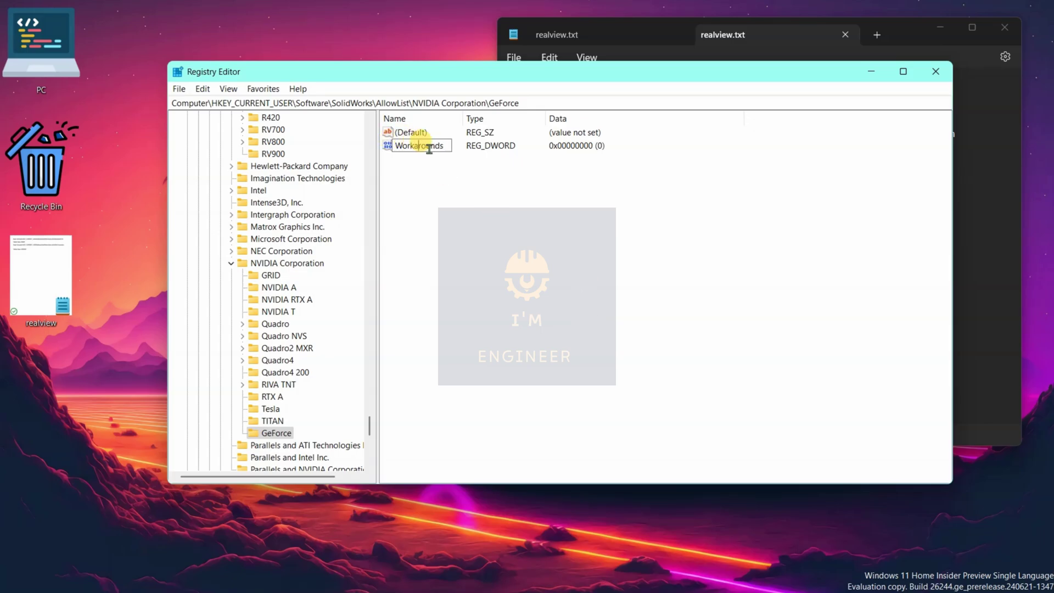
key(Return)
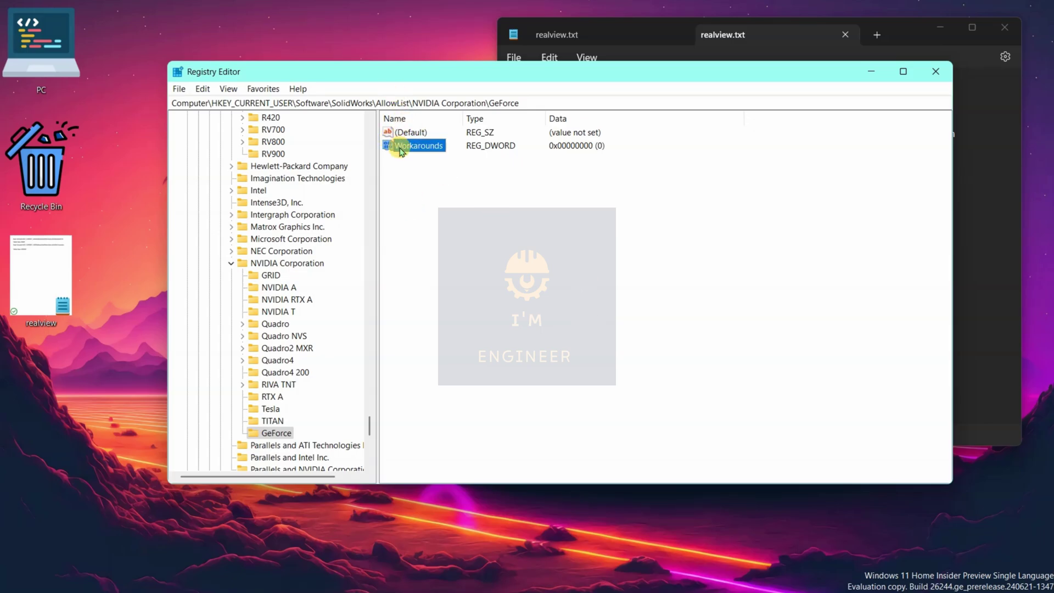
Consult the Step2 value in realview.txt and set the NVIDIA Corporation\GeForce Workarounds data to hexadecimal 4000000.
double_click(400, 146)
click(920, 29)
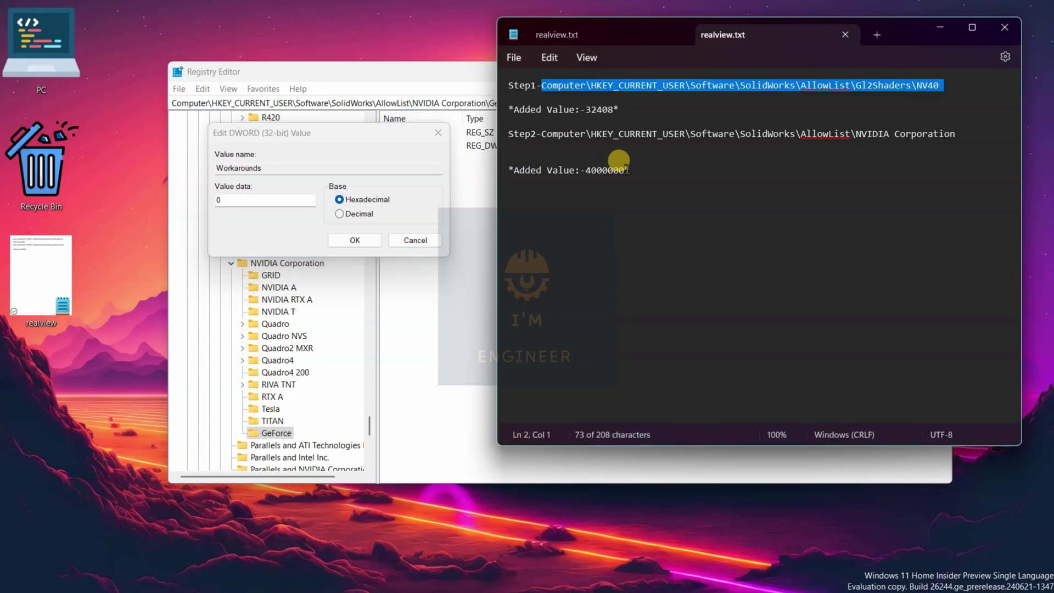
click(196, 202)
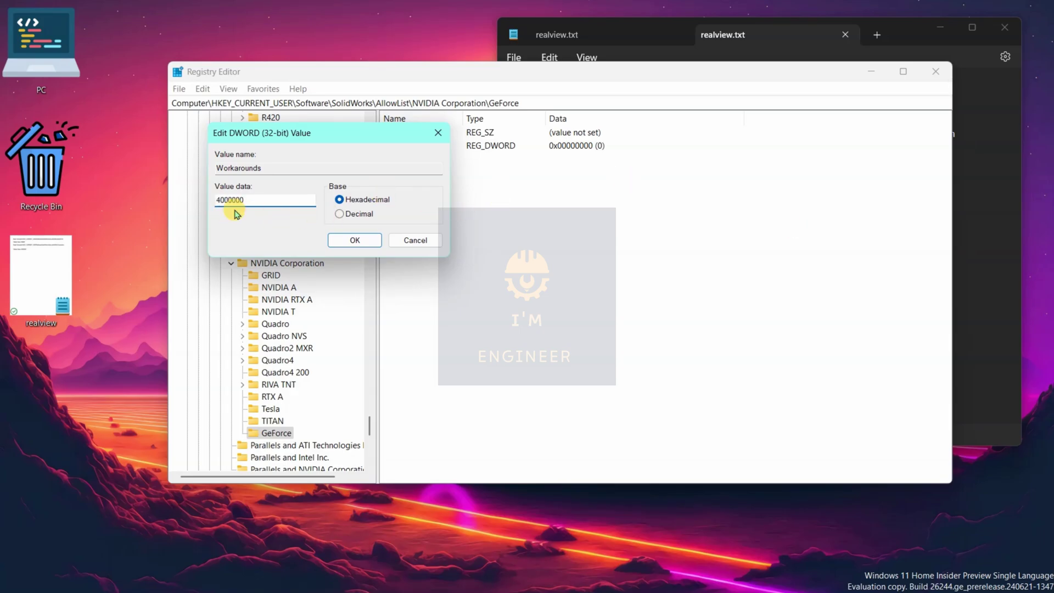
click(347, 240)
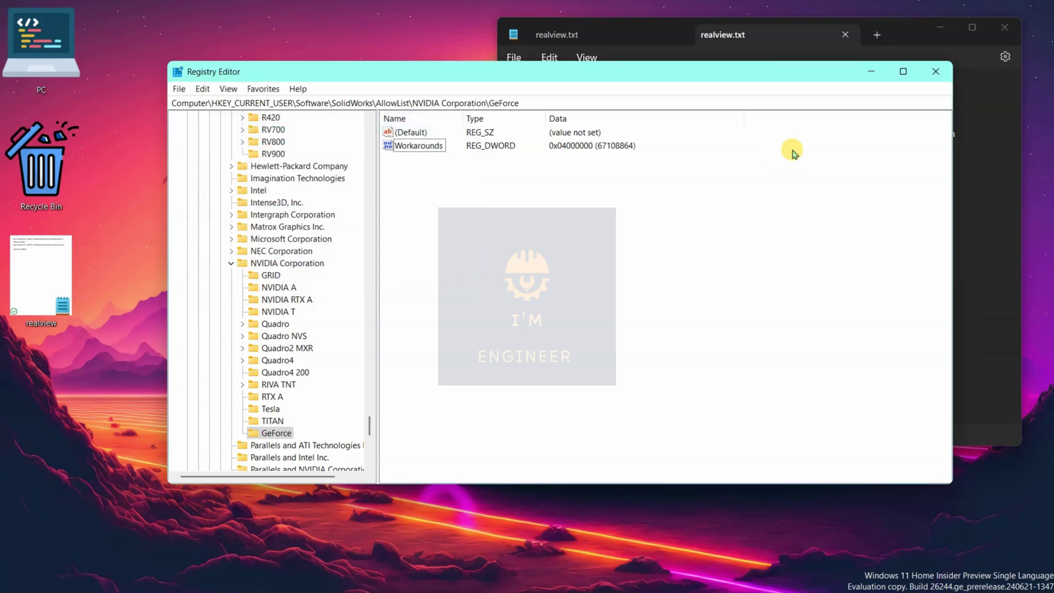
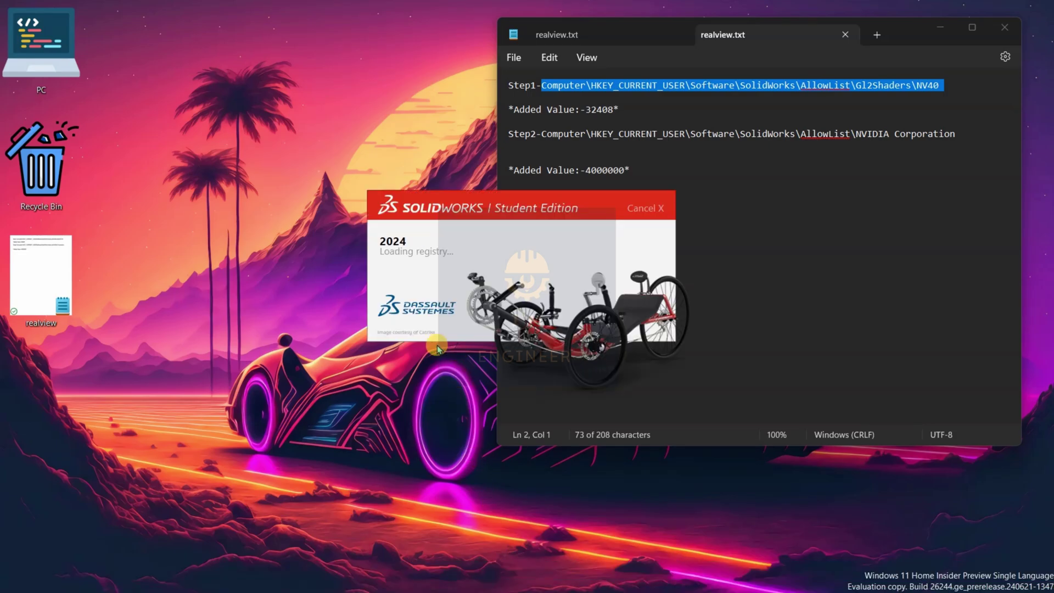
Close the duplicate realview.txt tab in Notepad and minimize the notes window while SOLIDWORKS loads.
click(952, 33)
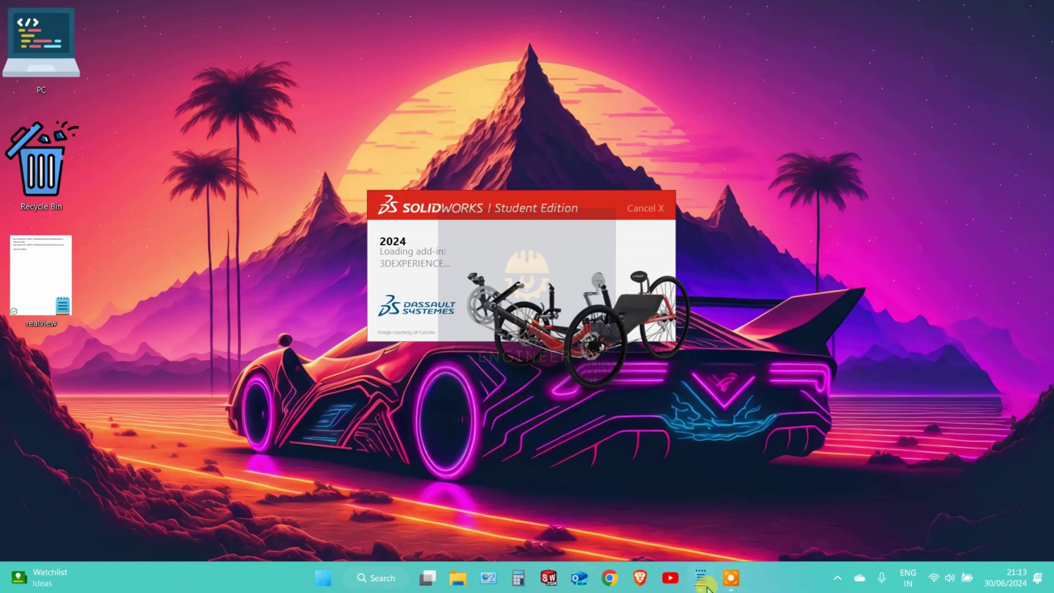
click(706, 586)
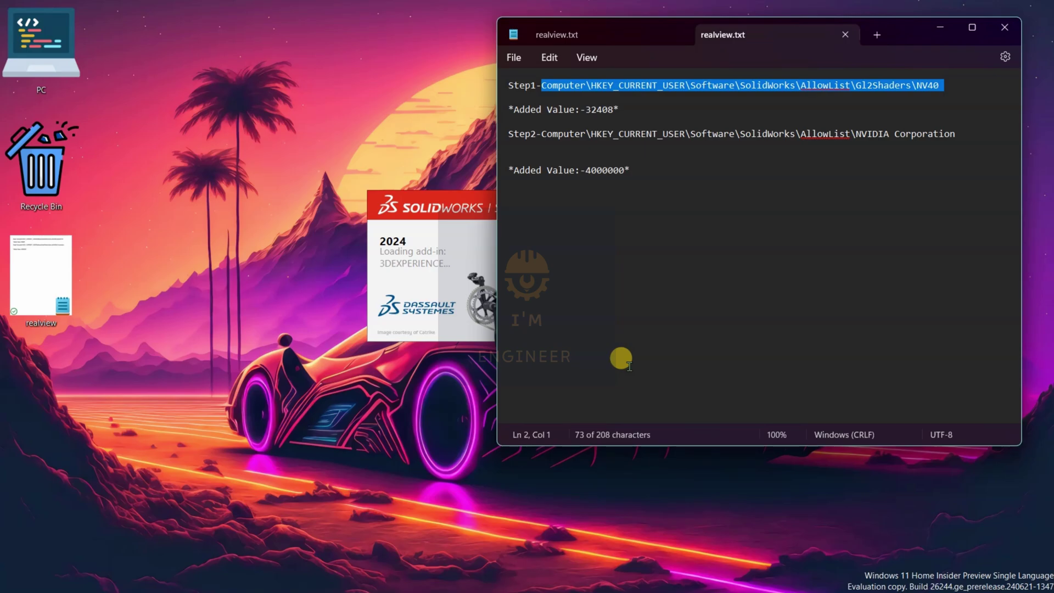
click(641, 262)
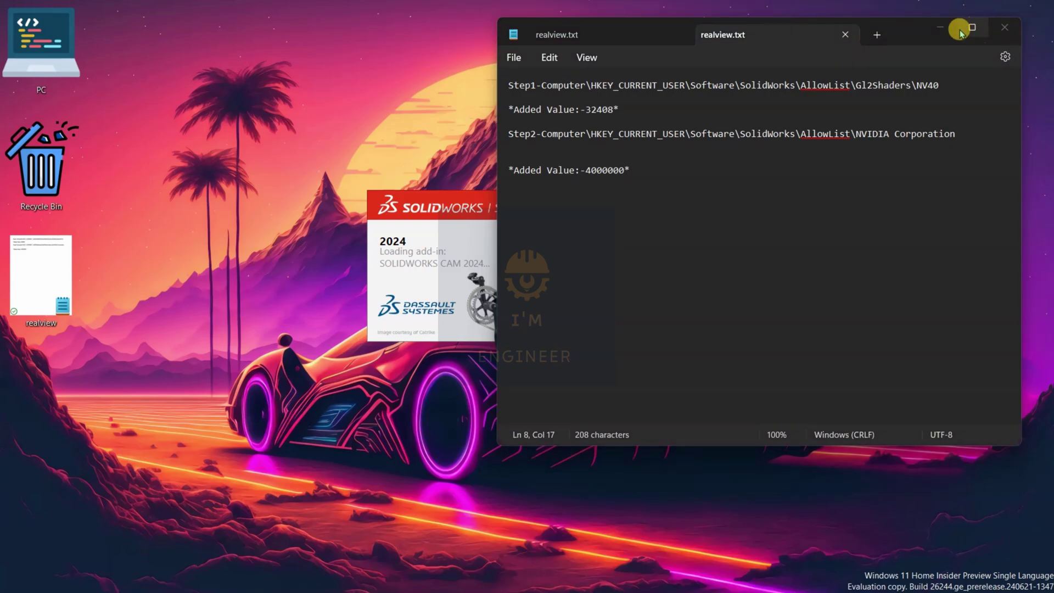
click(679, 34)
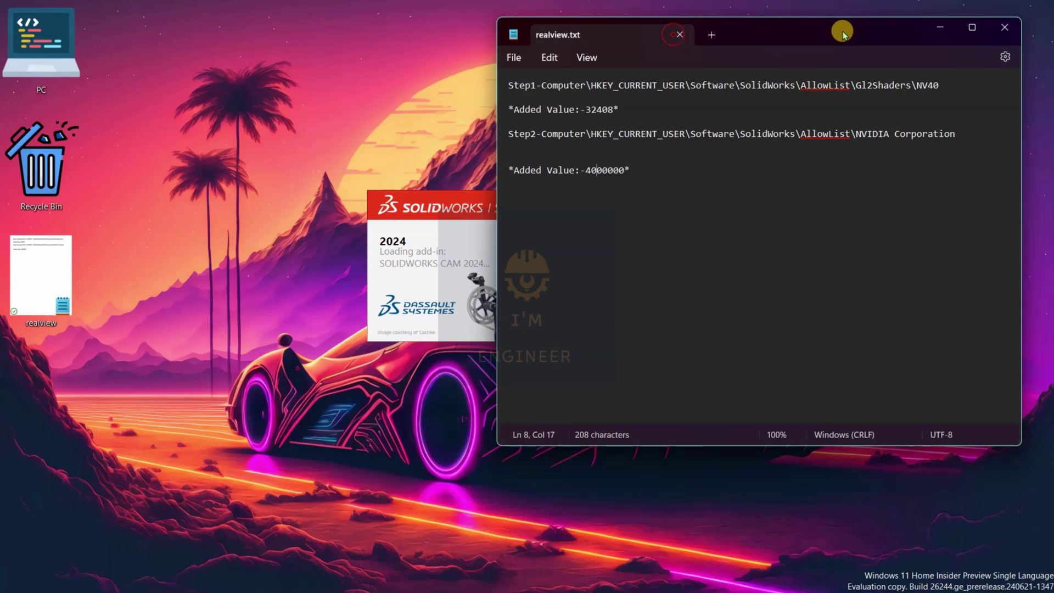
click(939, 32)
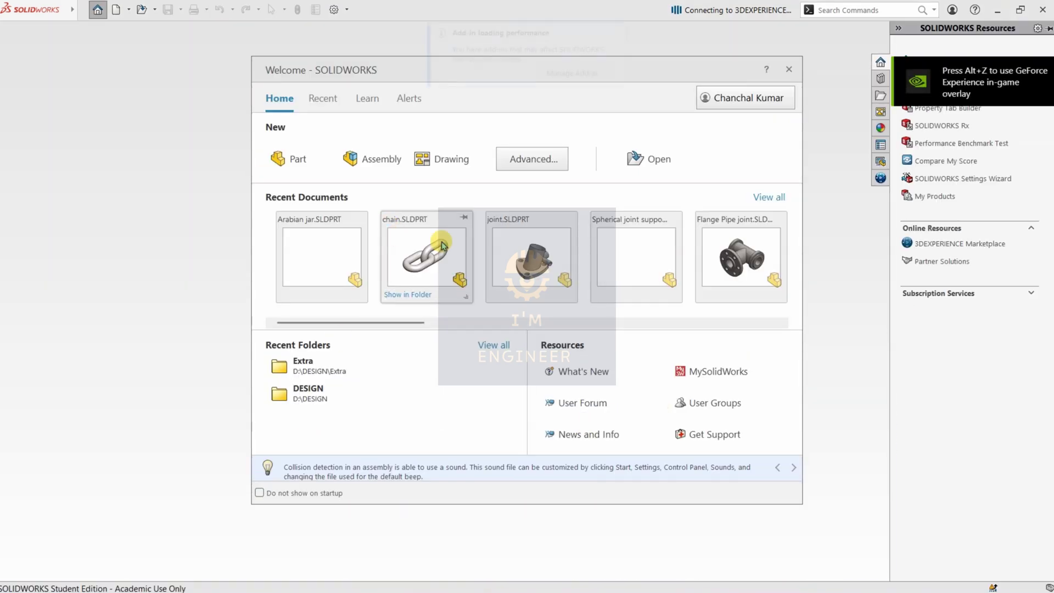
Switch to SOLIDWORKS and open the recent part Arabian jar.SLDPRT.
click(337, 247)
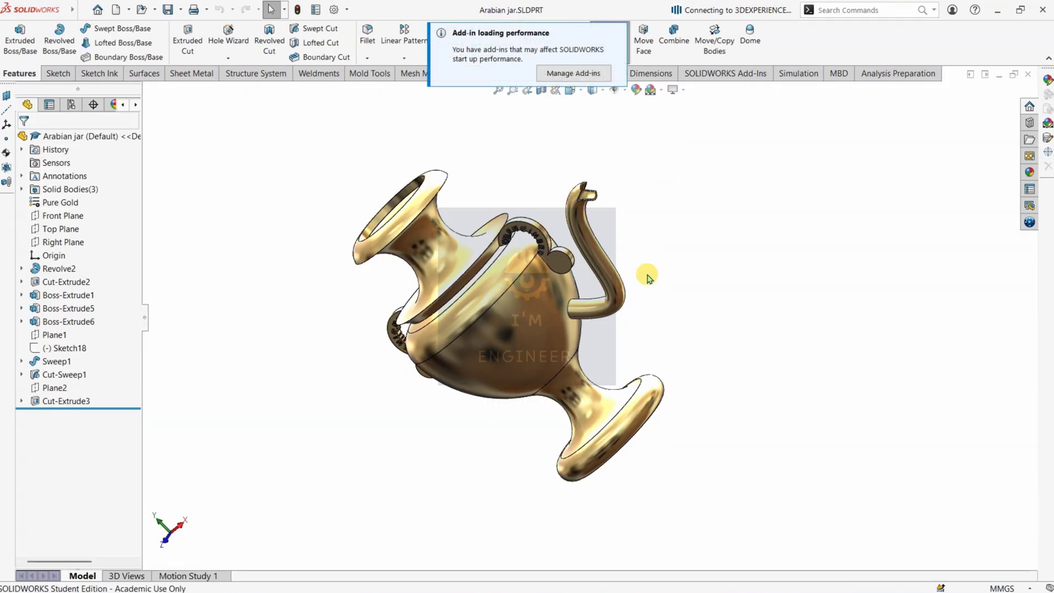
drag(379, 478, 605, 447)
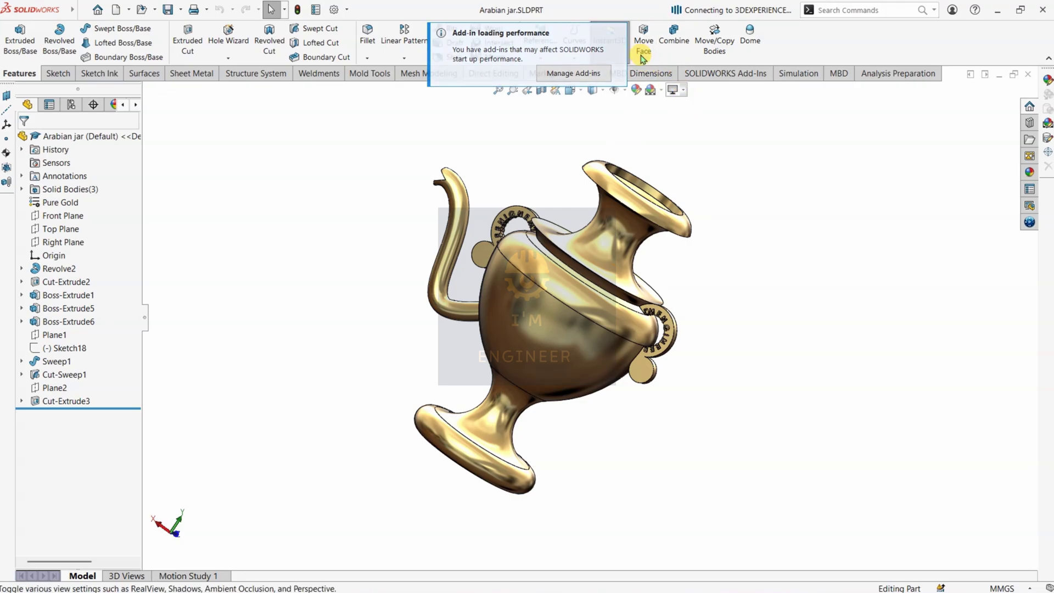
Switch RealView Graphics off and back on for the Arabian jar, rotating the model to compare its appearance.
click(676, 90)
click(661, 89)
click(673, 105)
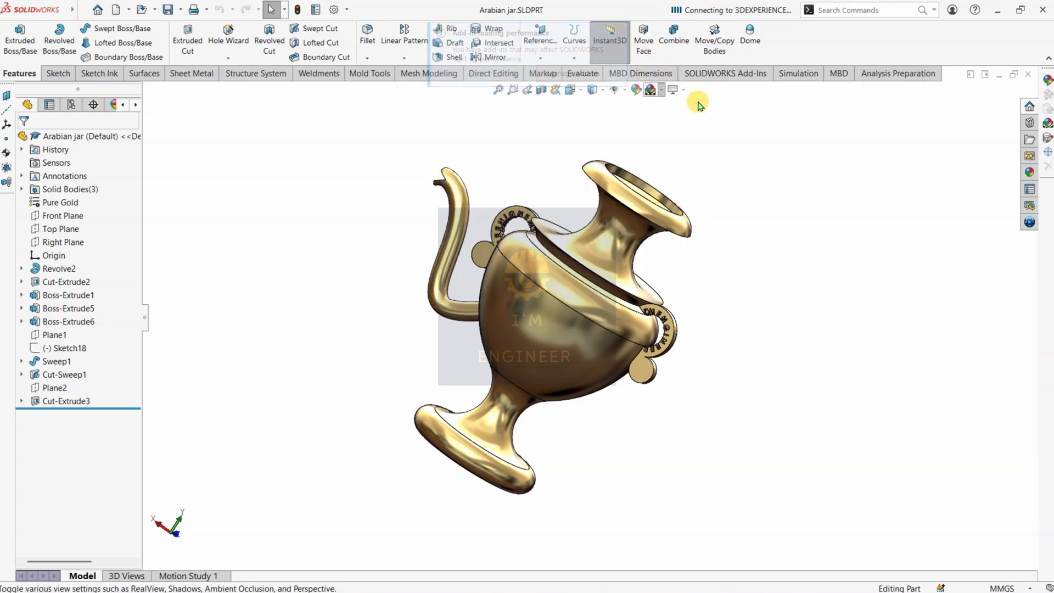
click(677, 89)
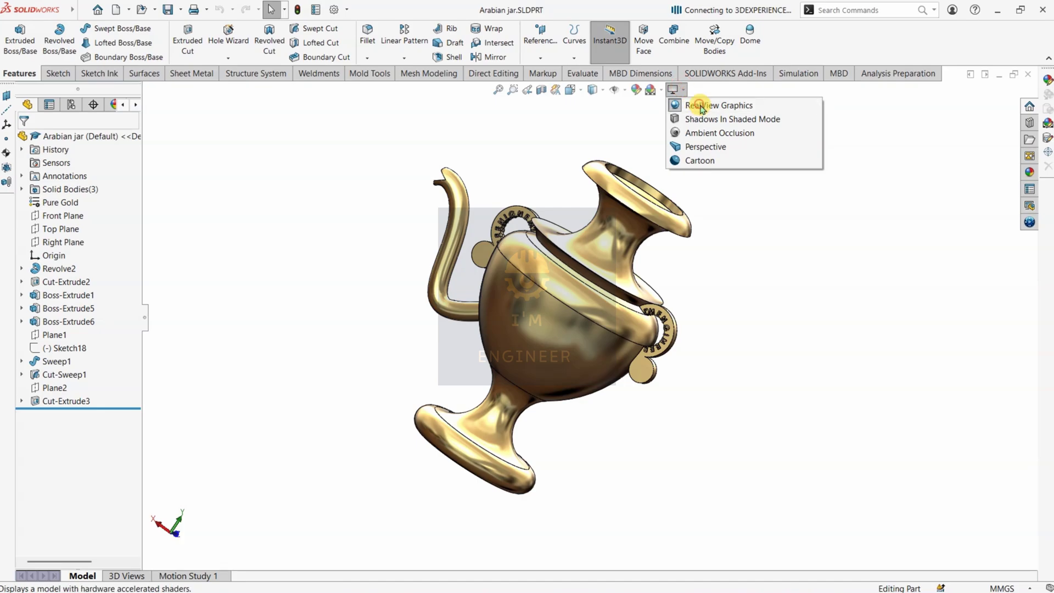
click(701, 105)
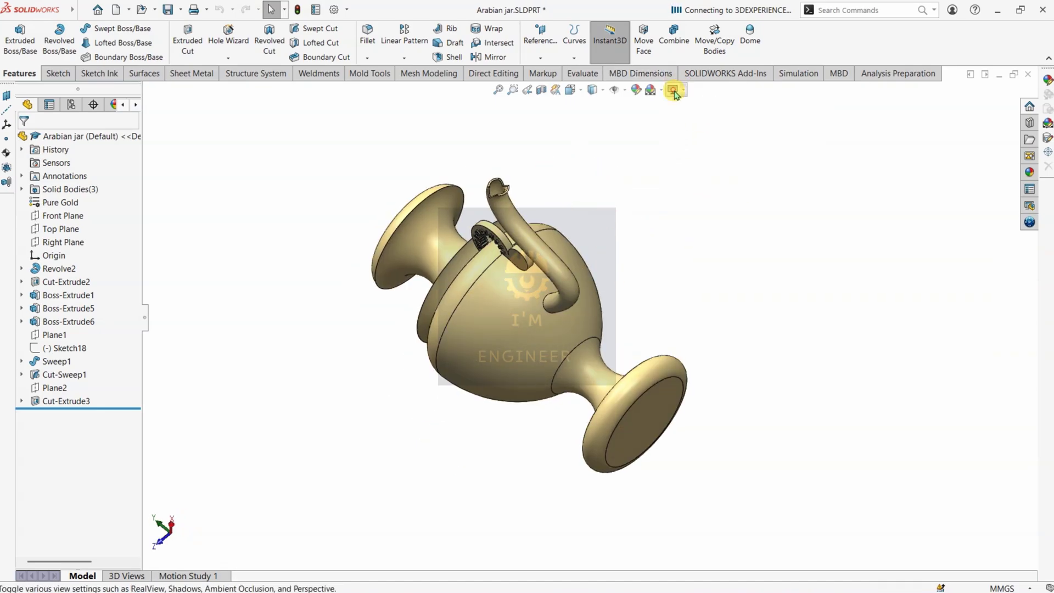
click(674, 91)
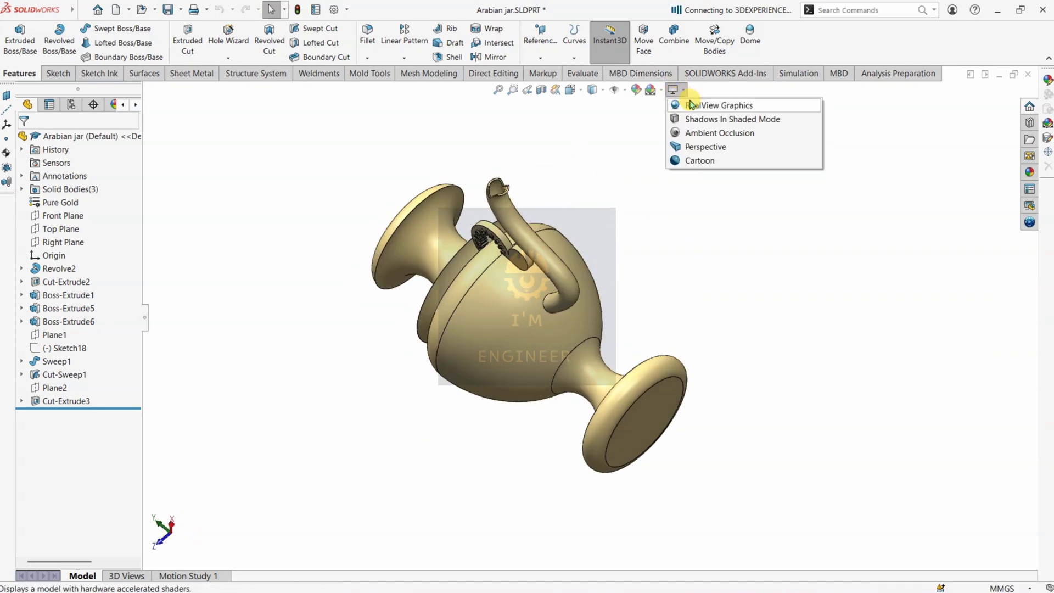
click(686, 104)
drag(510, 360, 1049, 176)
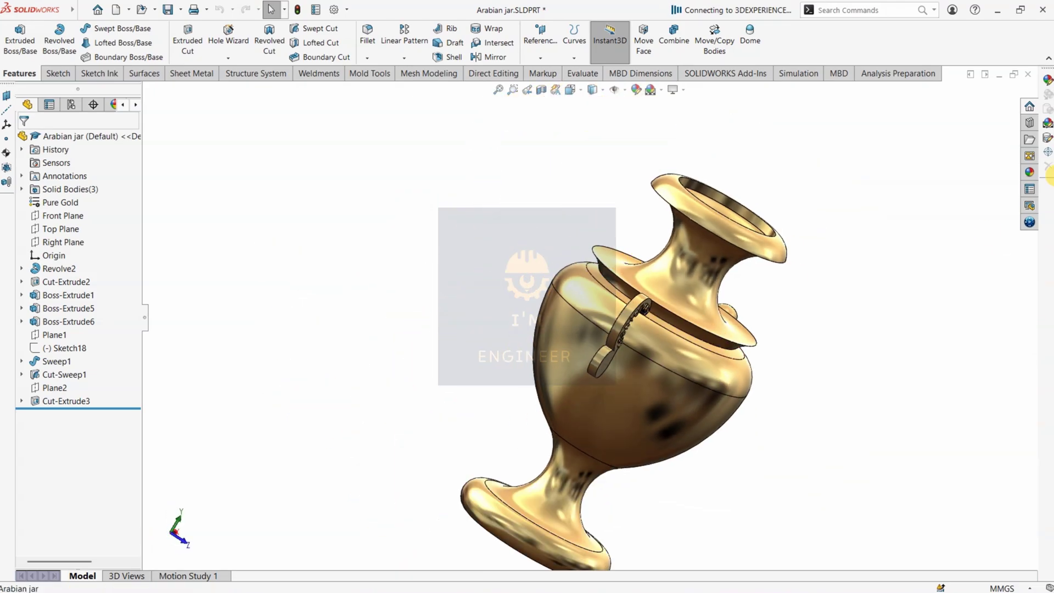
Close the Arabian jar, saving its changes to this PC, and open the VASE part from the DESIGN\Extra folder.
click(1028, 75)
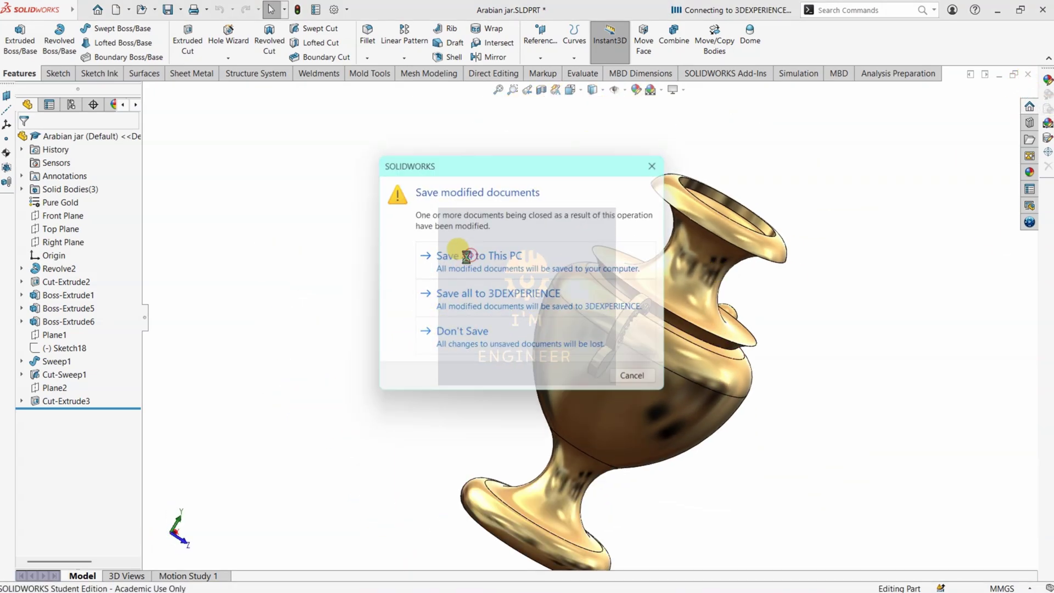
click(444, 255)
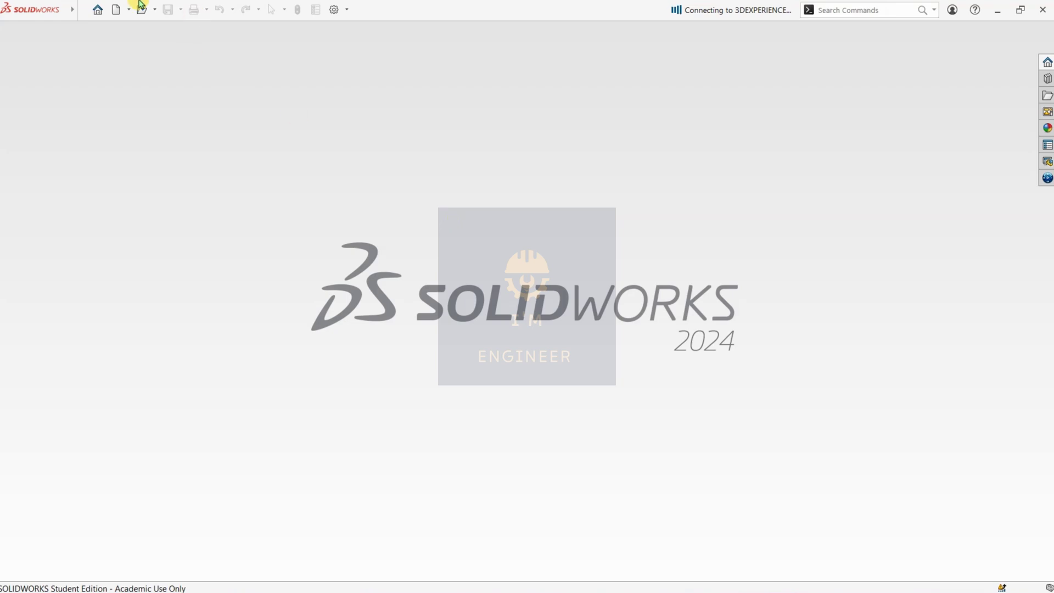
click(148, 11)
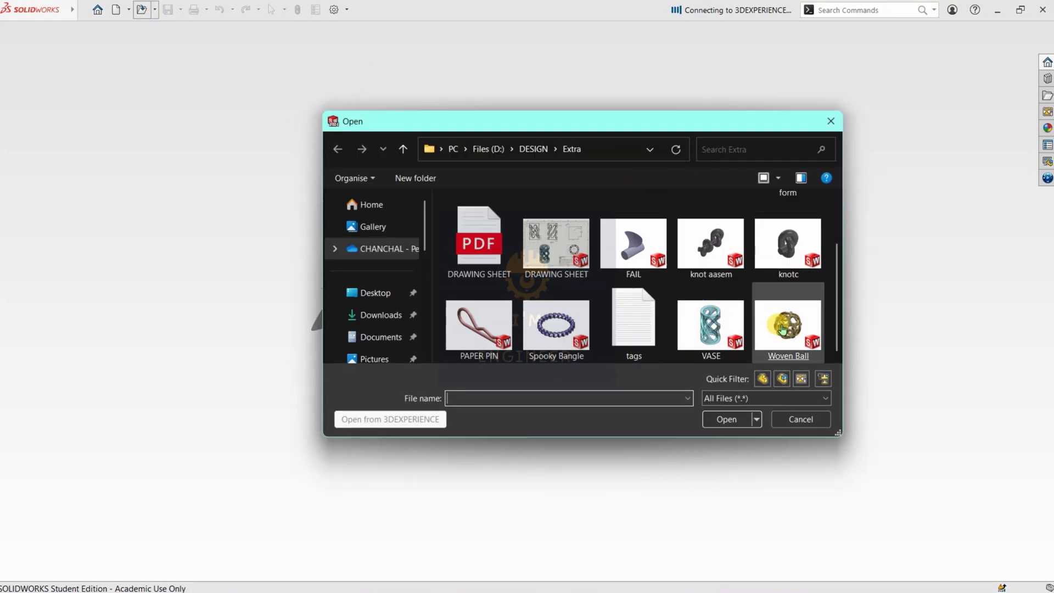
double_click(762, 334)
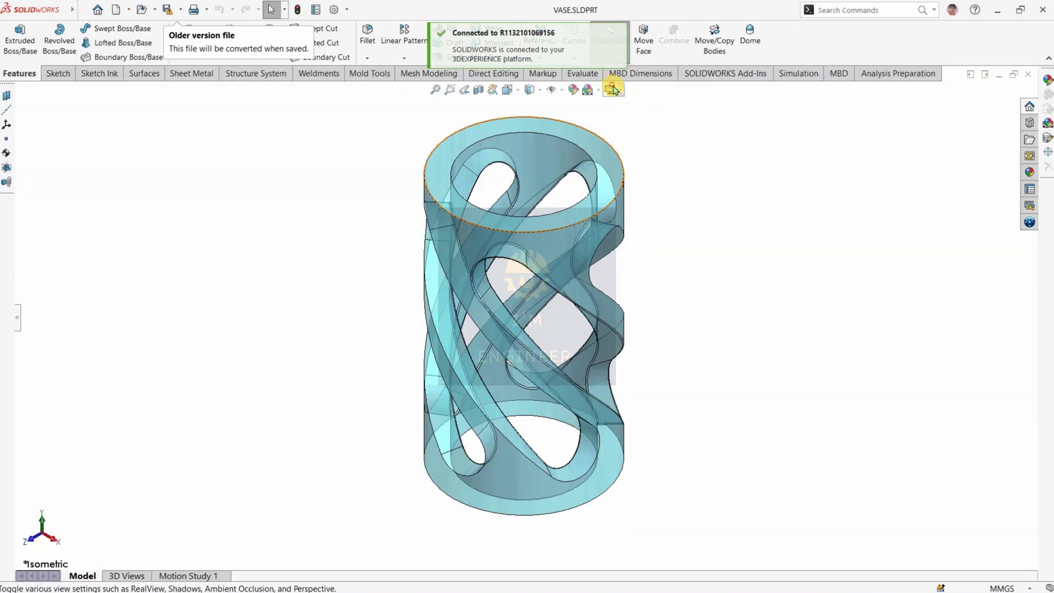
Switch RealView Graphics off and back on for the vase, rotating the model to compare its shading.
click(612, 89)
click(632, 105)
scroll(656, 289, down, 2)
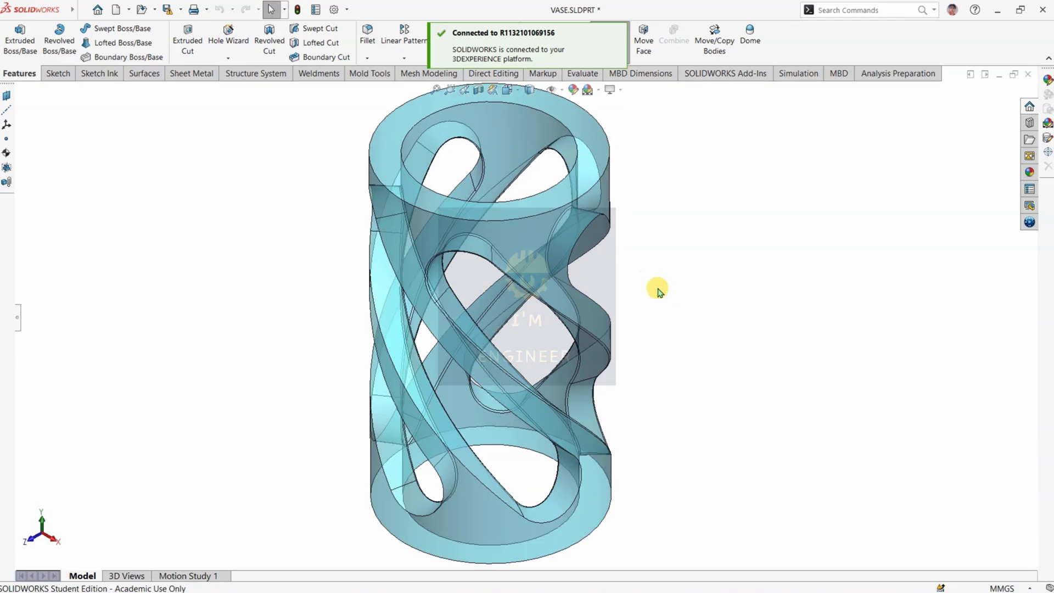
drag(637, 272, 484, 220)
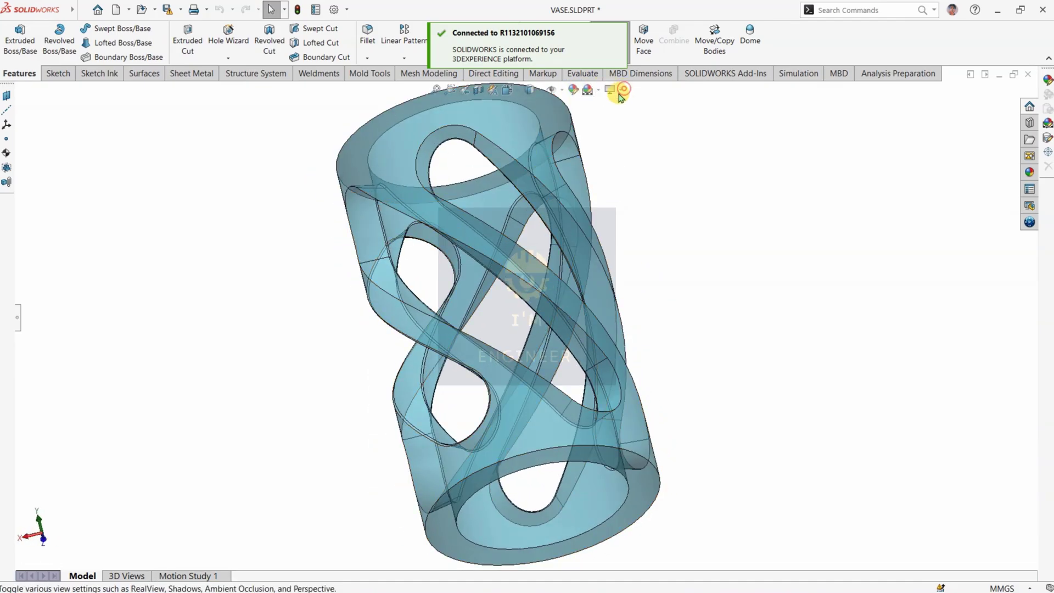
click(613, 89)
click(619, 103)
drag(619, 176, 258, 214)
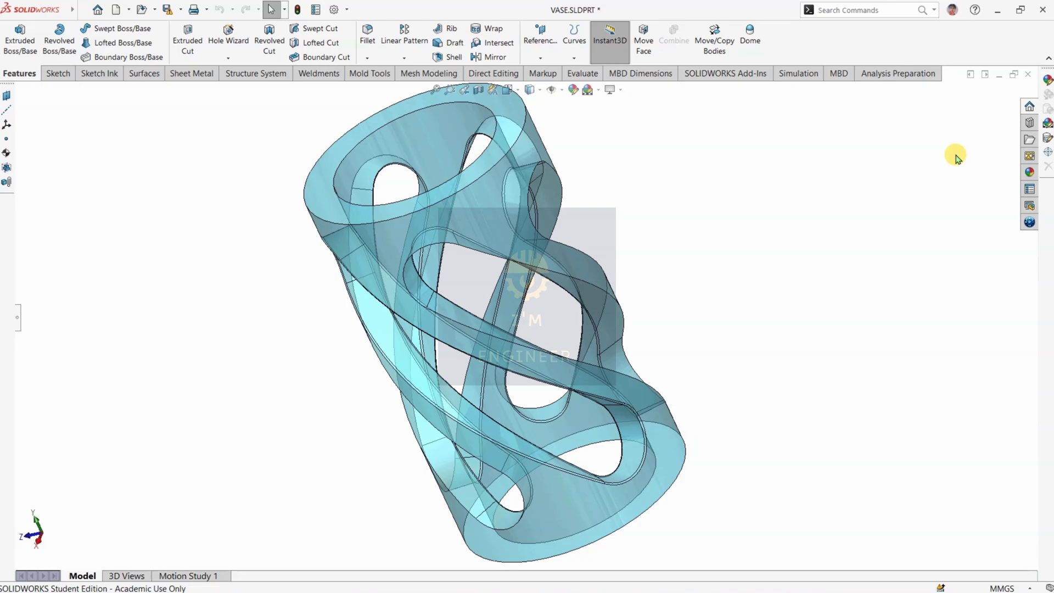
Close the vase part, saving its changes to this PC.
click(1030, 74)
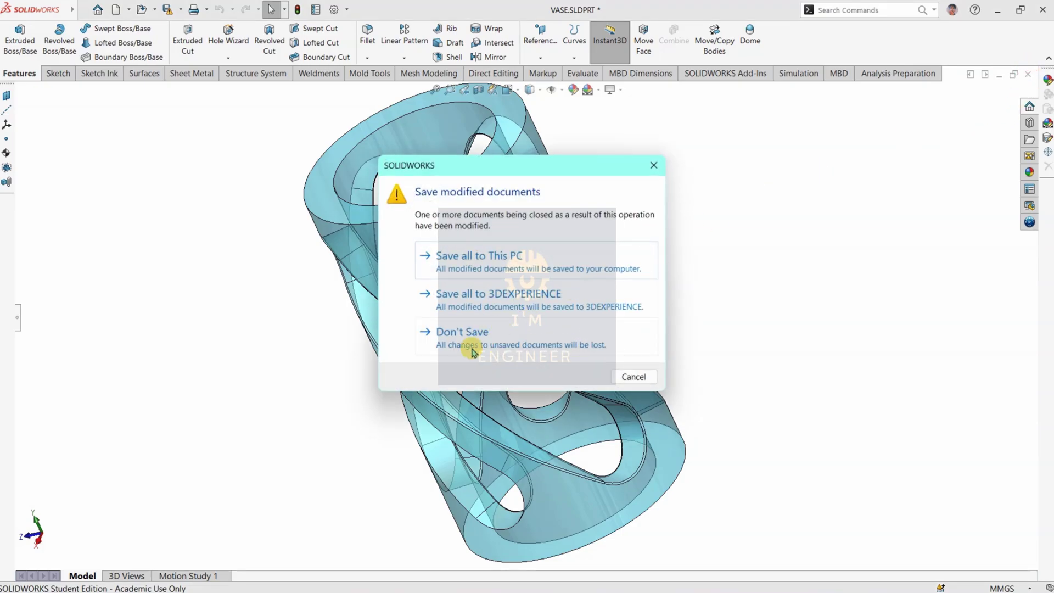
click(478, 264)
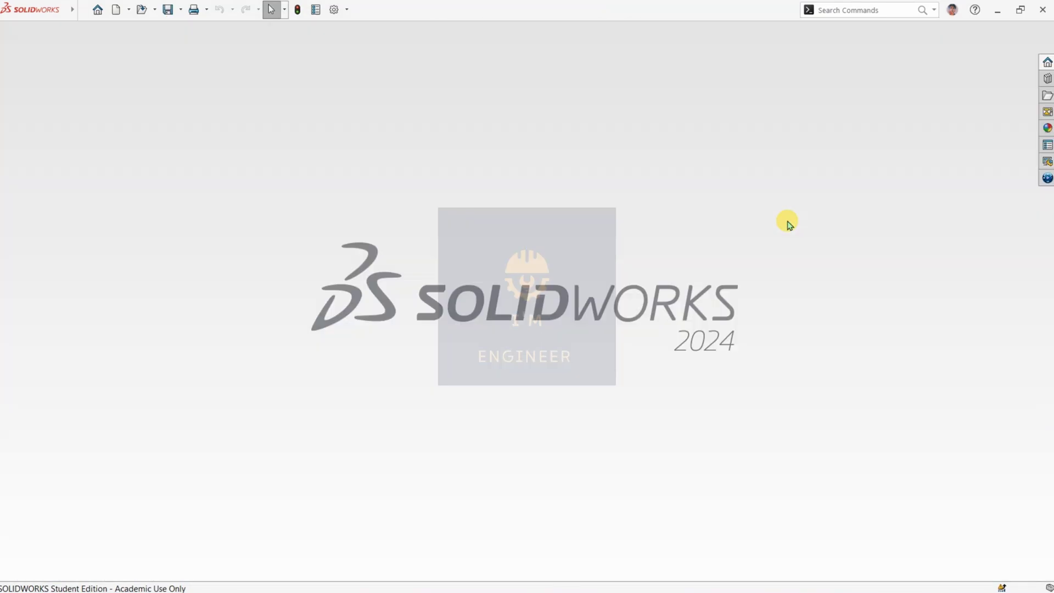